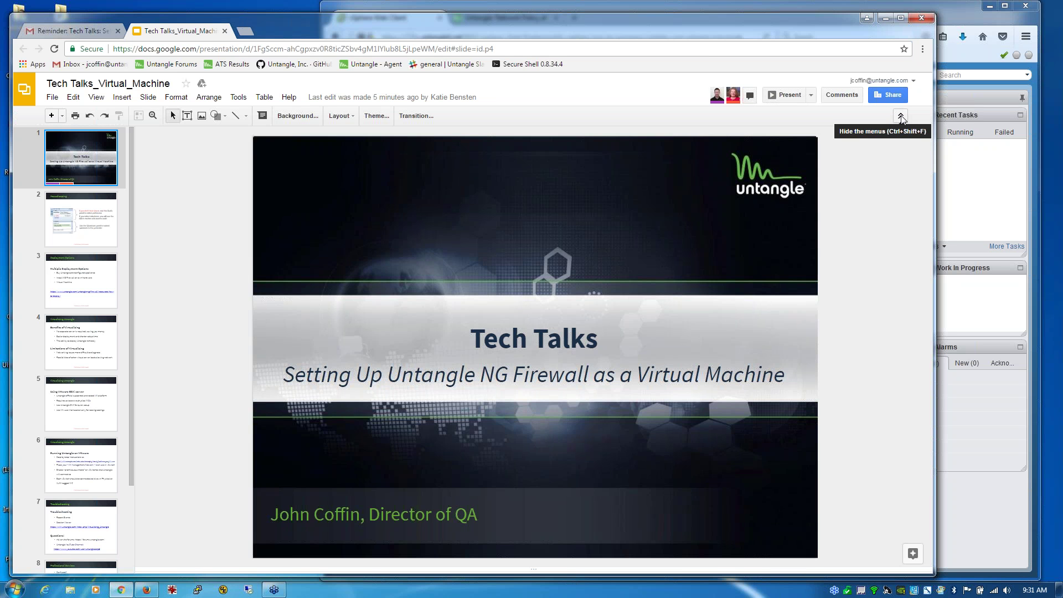
# Step: Hide the menus to enlarge the slide and go to slide 2, Housekeeping
pyautogui.click(900, 117)
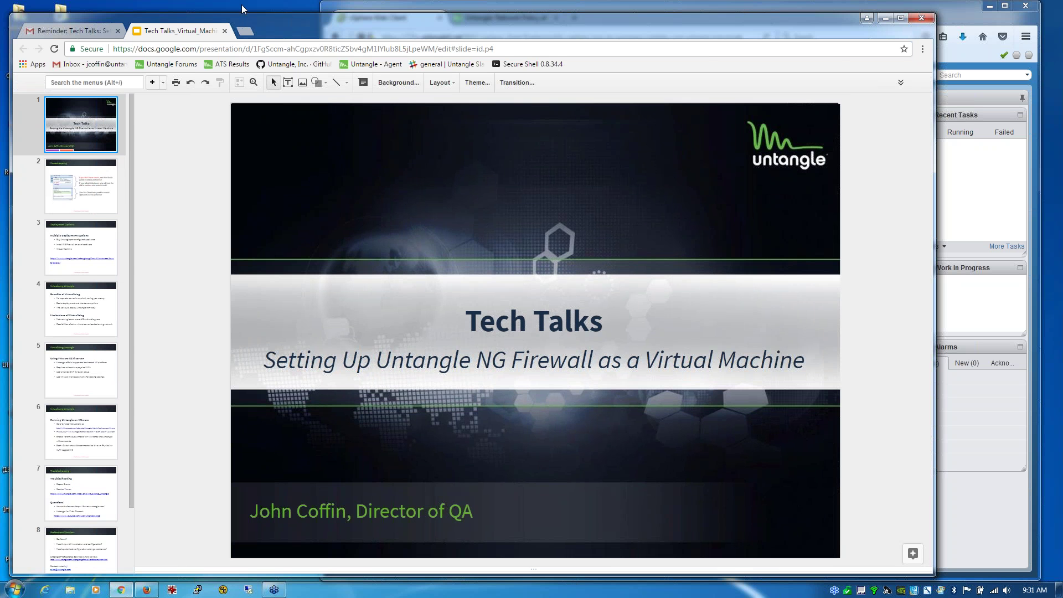
pyautogui.click(80, 192)
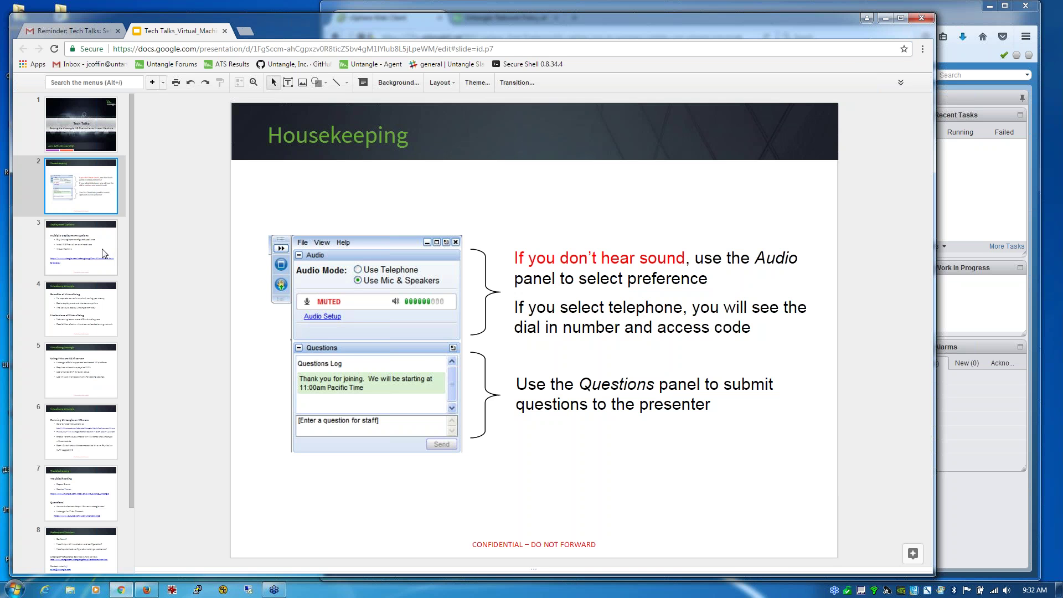
# Step: Show slide 3, Deployment Options, listing appliance, own hardware and virtual machine choices
pyautogui.click(103, 253)
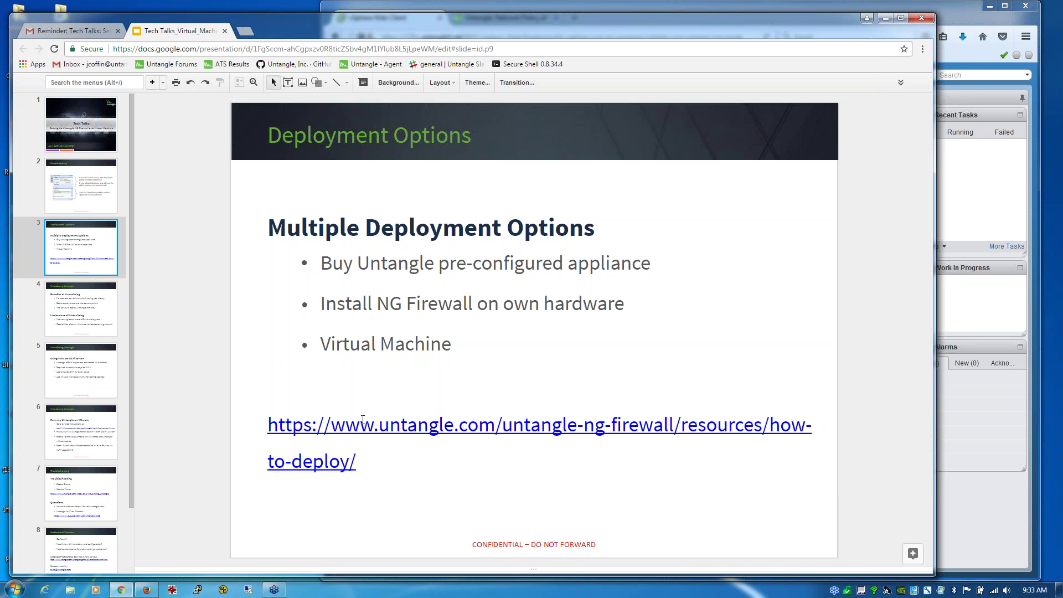
# Step: Show slide 4, Virtualizing Untangle, with the benefits and limitations of virtualizing
pyautogui.click(112, 331)
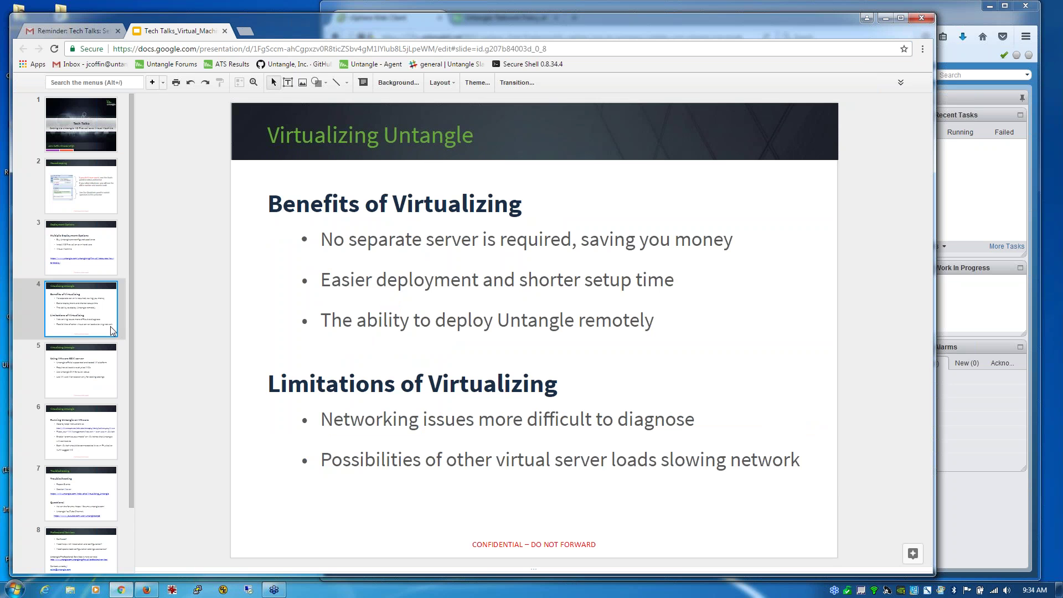
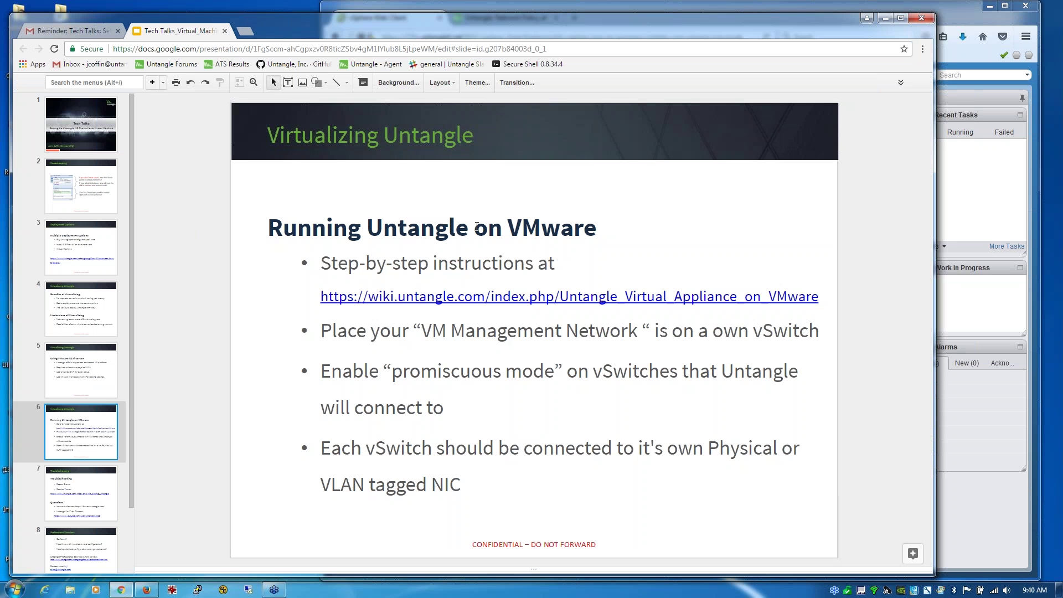
# Step: On the Untangle site, open the NG Firewall download page and choose the OVA format
pyautogui.click(956, 9)
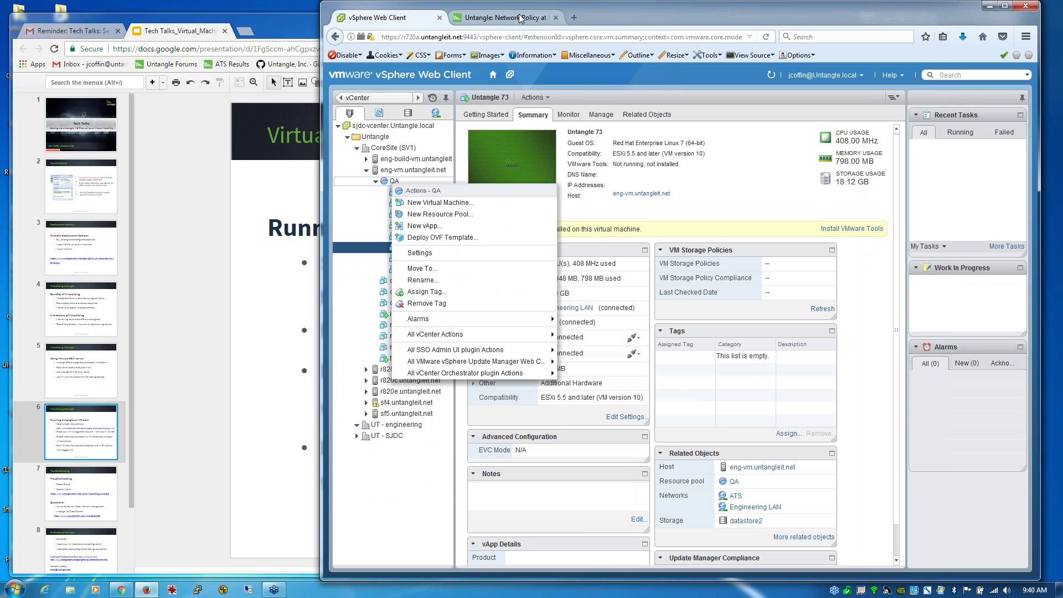
pyautogui.click(520, 18)
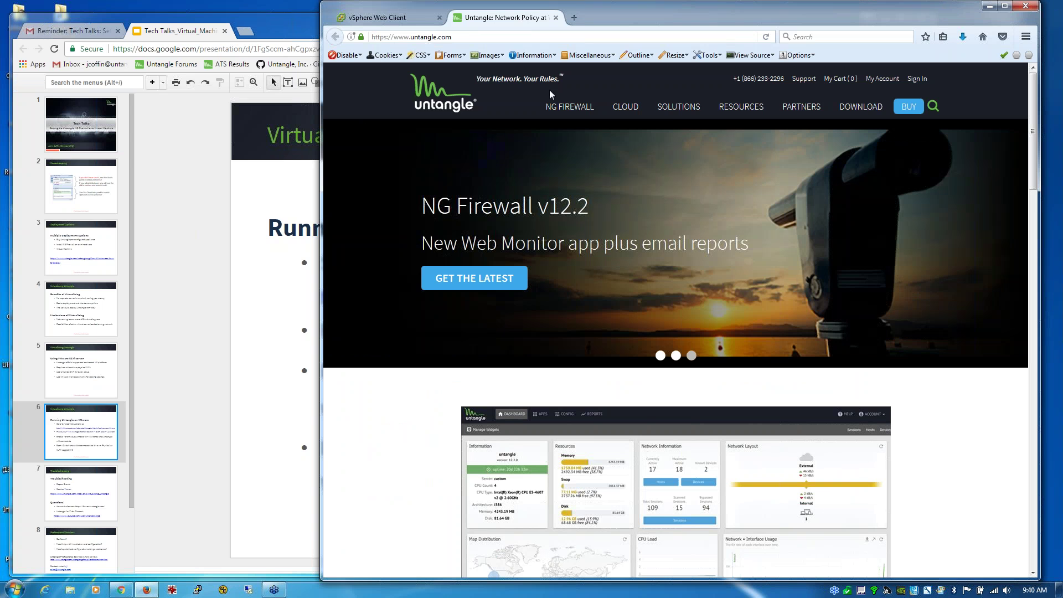
pyautogui.click(852, 108)
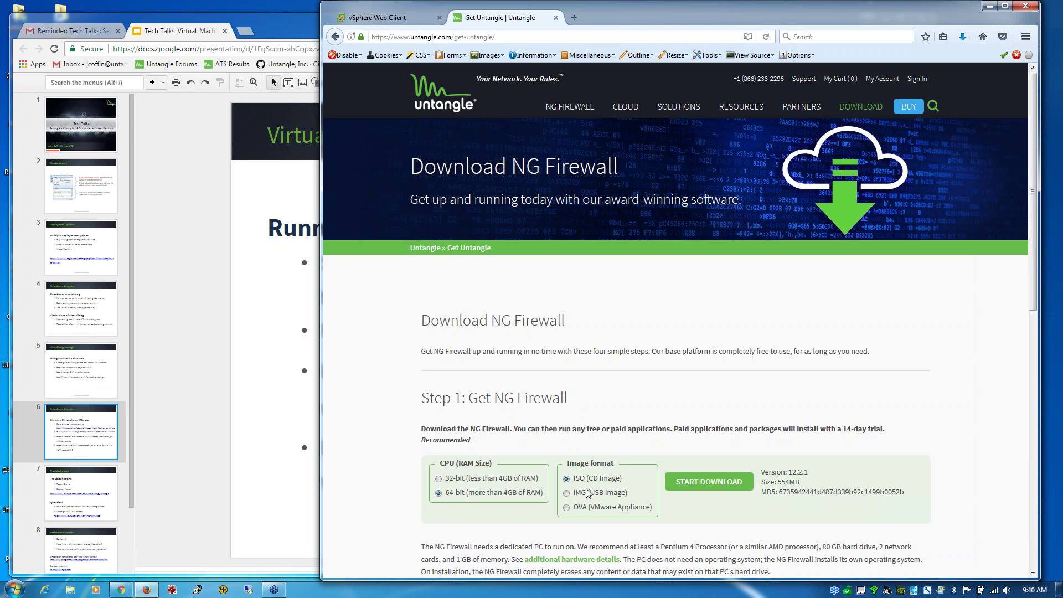
pyautogui.click(567, 508)
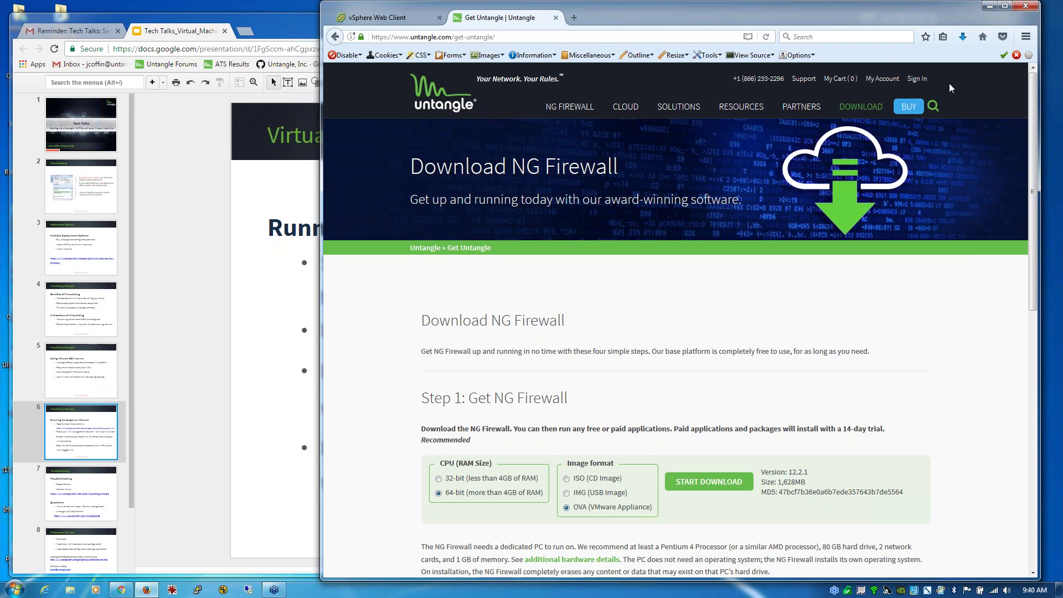
# Step: Try Sign In, go back, check the downloaded OVA file, and return to vSphere
pyautogui.click(930, 78)
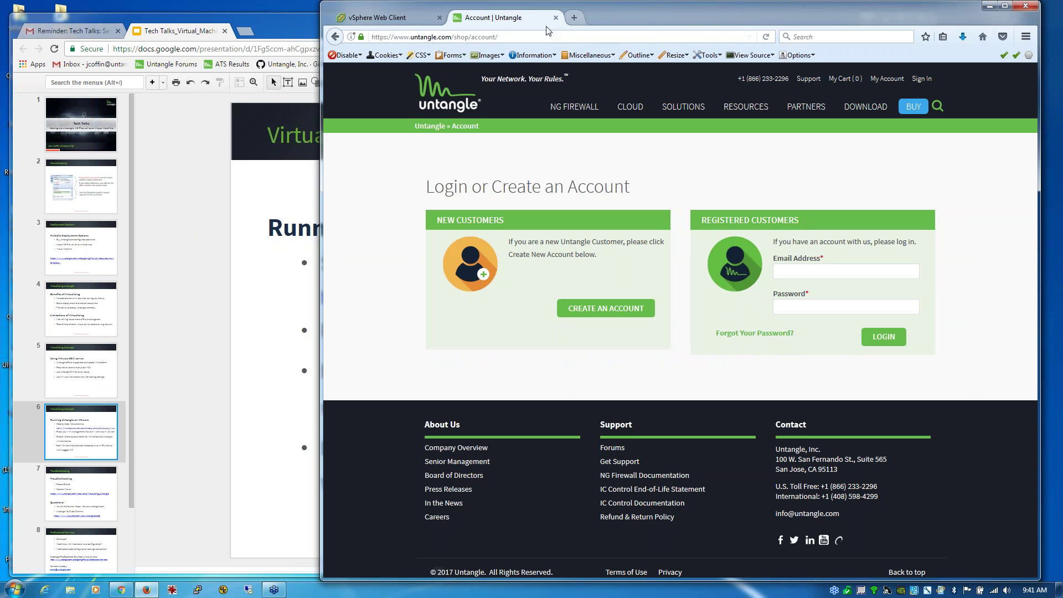
pyautogui.click(335, 36)
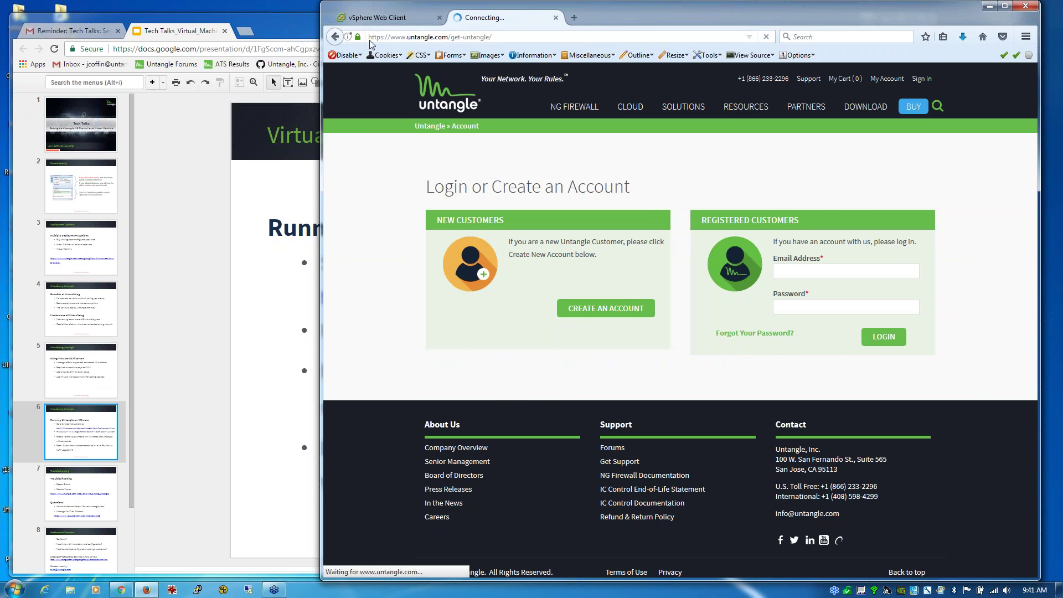
pyautogui.click(963, 39)
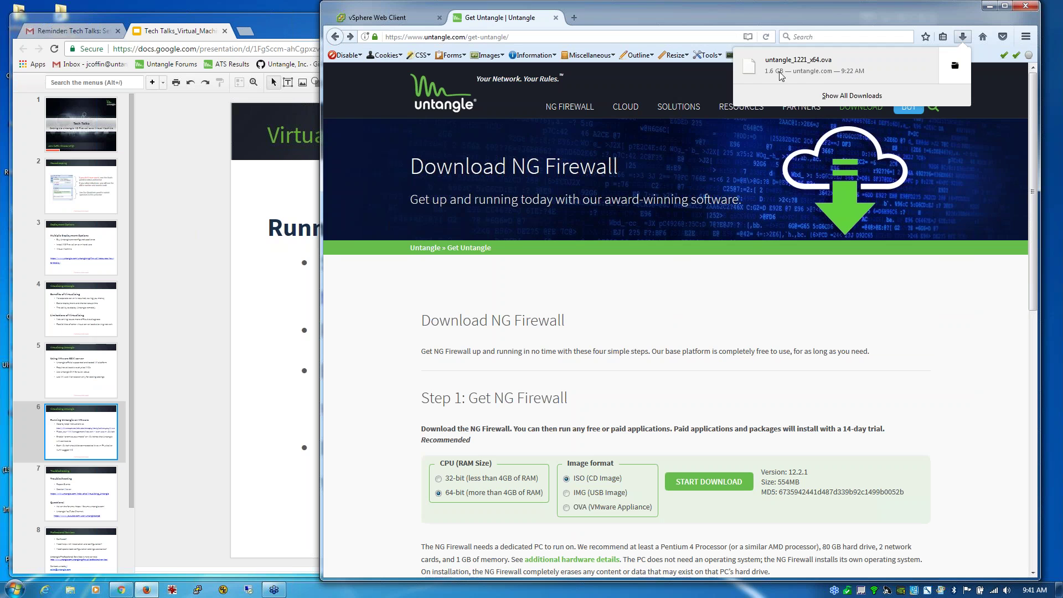
pyautogui.press('Escape')
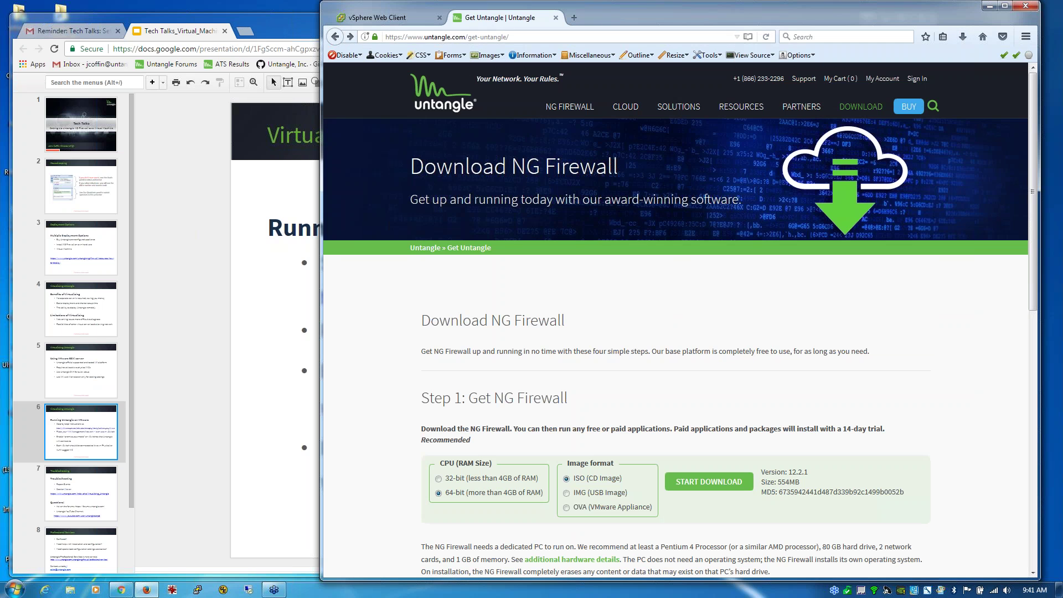
pyautogui.click(381, 20)
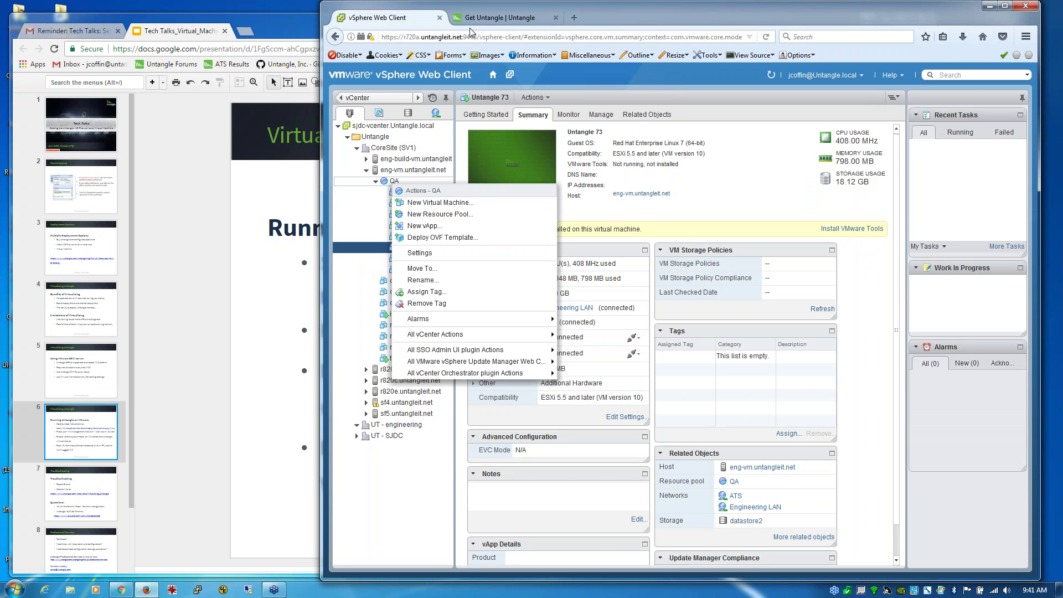
# Step: Launch Deploy OVF Template from the QA resource pool's context menu
pyautogui.click(669, 90)
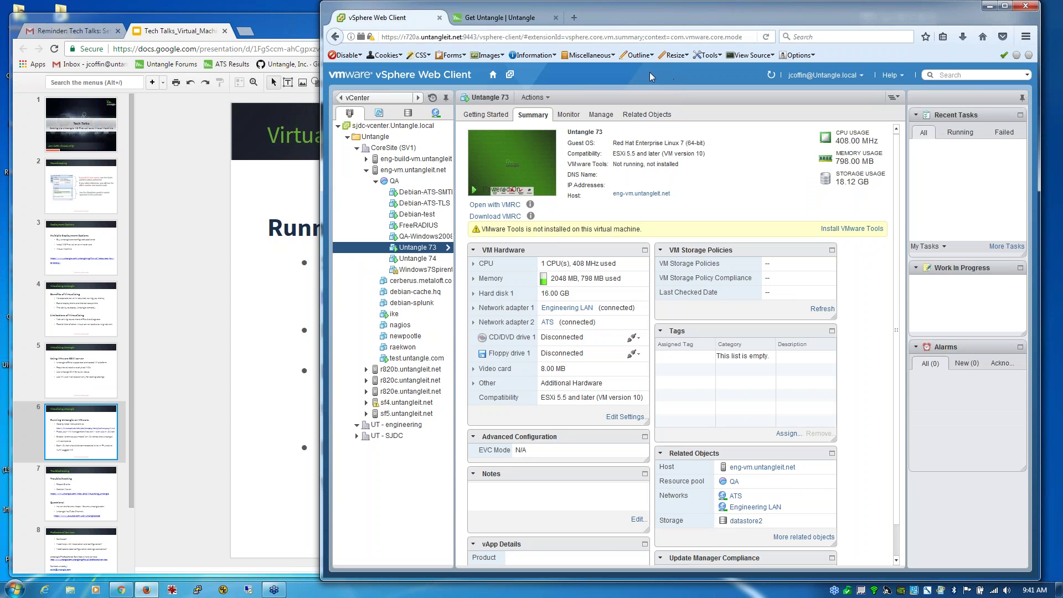
pyautogui.rightClick(390, 185)
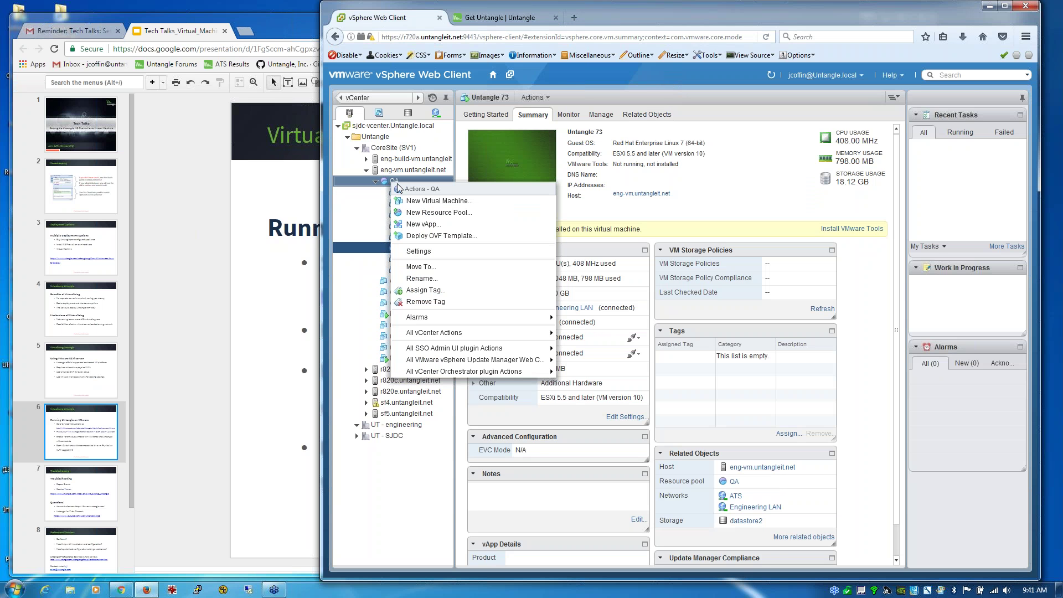
pyautogui.click(441, 239)
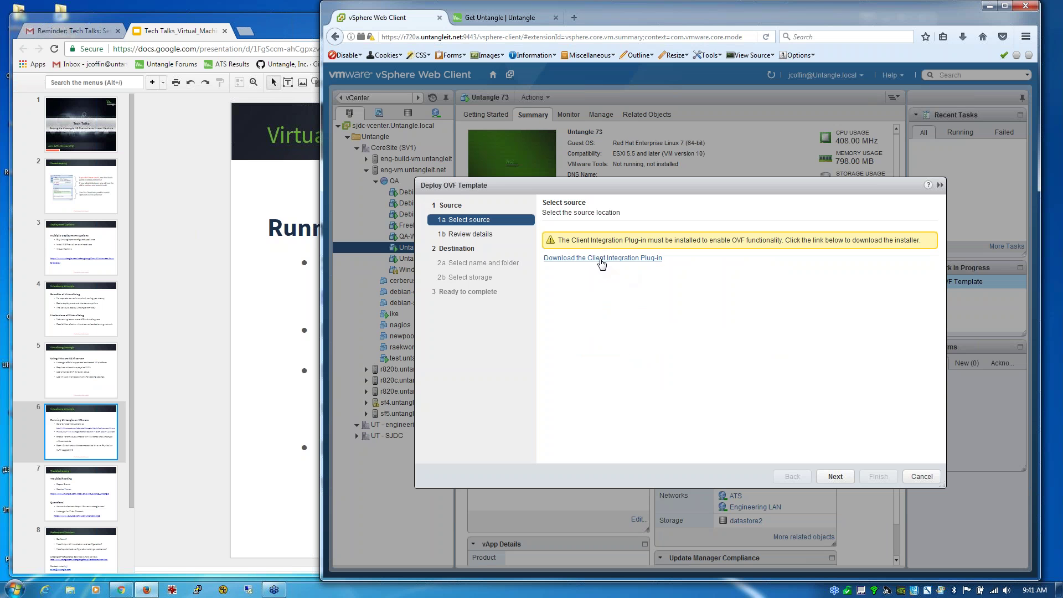
# Step: Save the Client Integration Plug-in installer, cancel the OVF wizard, and view downloads
pyautogui.click(601, 262)
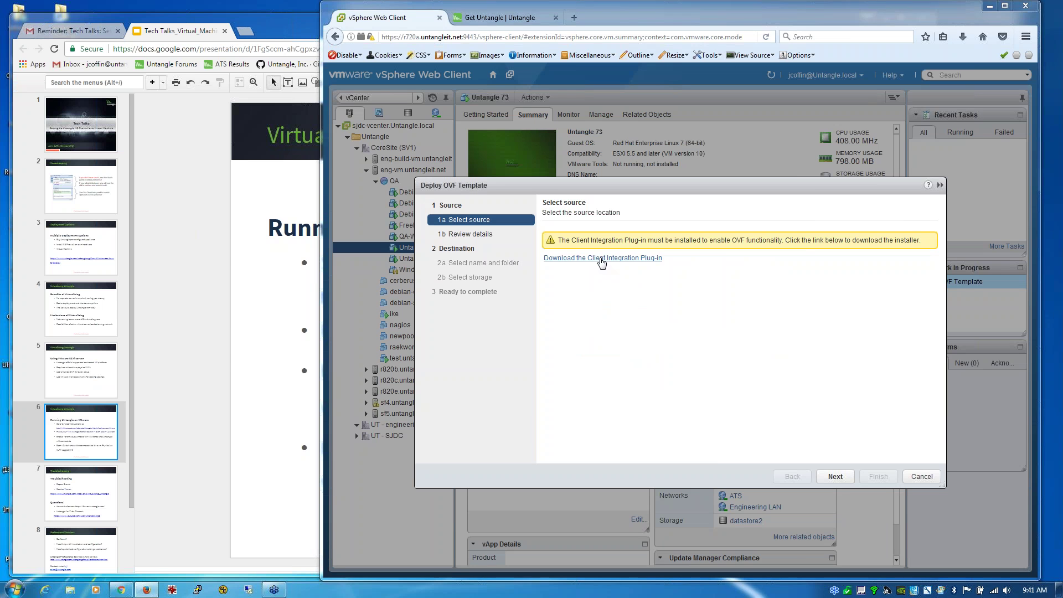
pyautogui.click(718, 286)
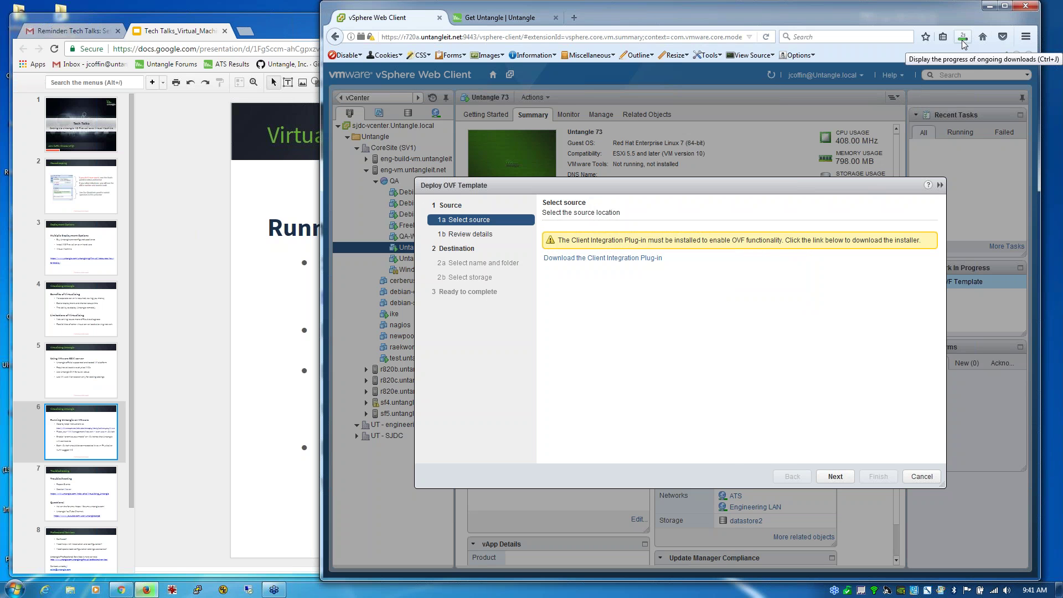
pyautogui.click(922, 476)
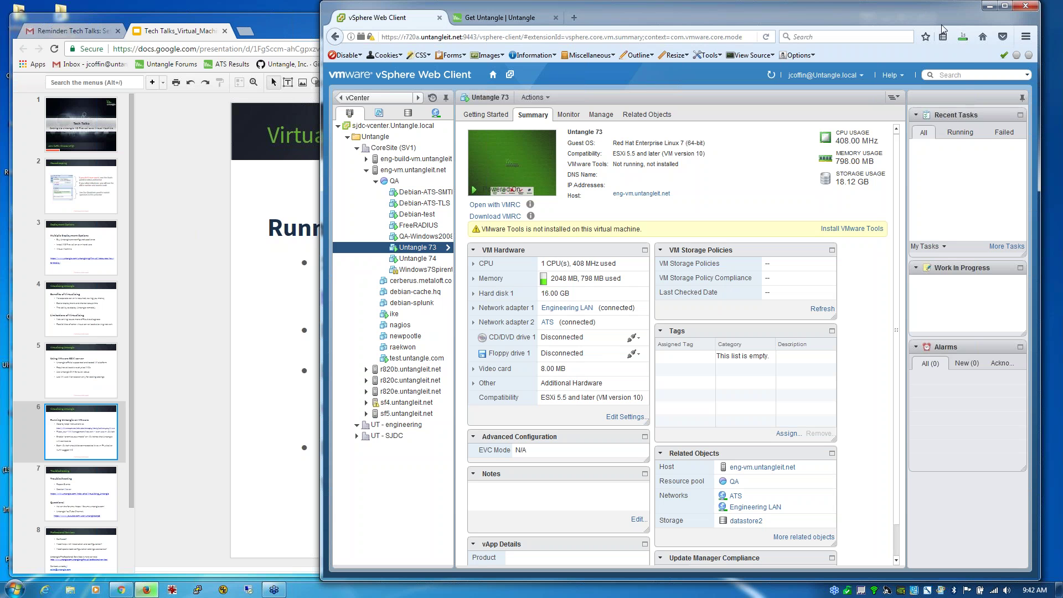
pyautogui.click(962, 37)
# Step: Run the downloaded VMware plug-in installer and start closing Firefox and Chrome for setup
pyautogui.click(905, 70)
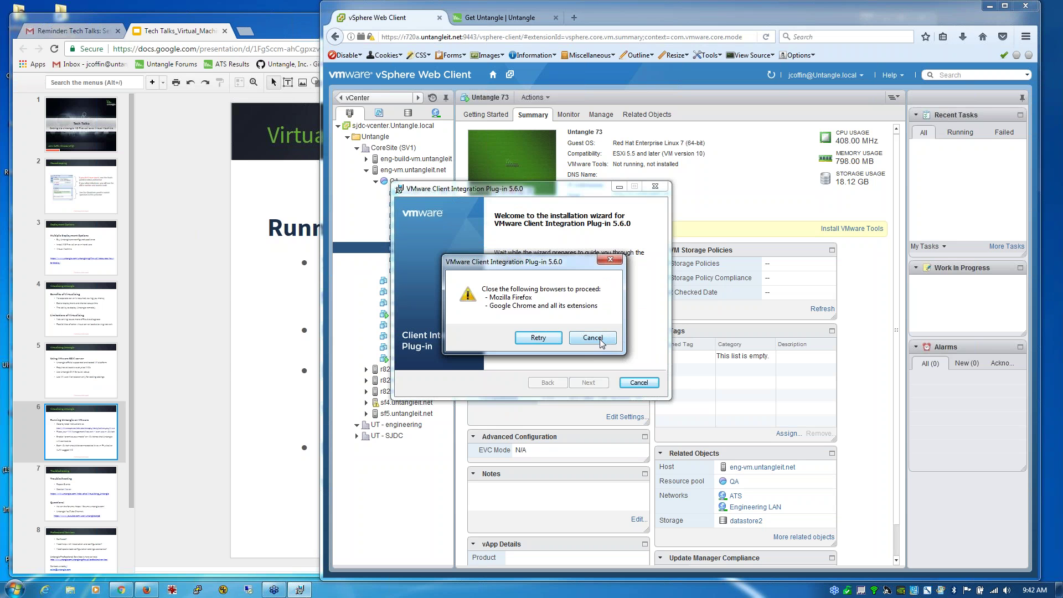
pyautogui.click(305, 29)
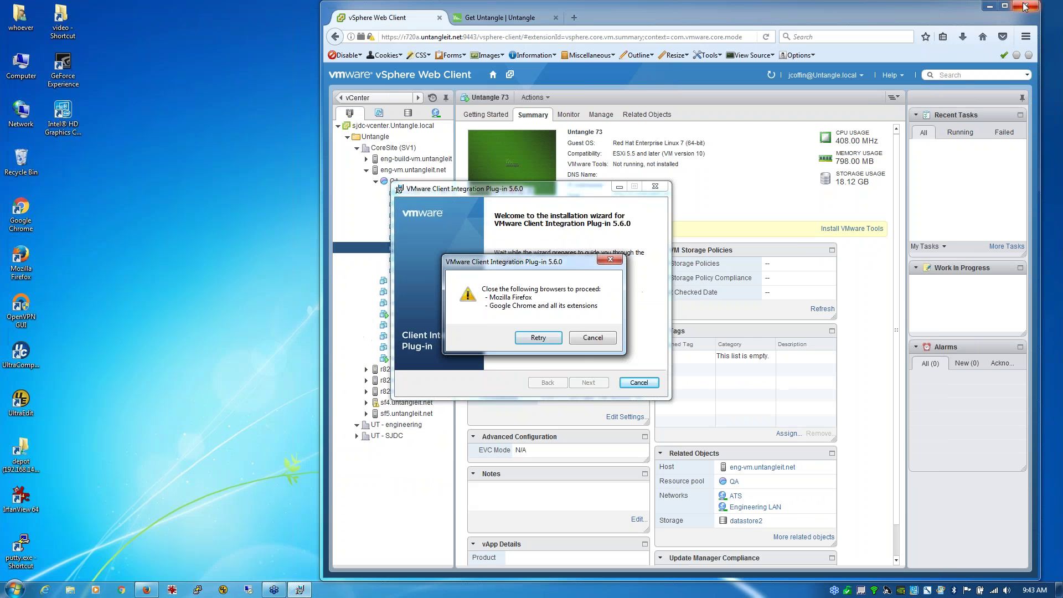
pyautogui.click(541, 337)
# Step: Install Client Integration Plug-in 5.6.0 with EULA accepted and default folder, then finish
pyautogui.click(654, 311)
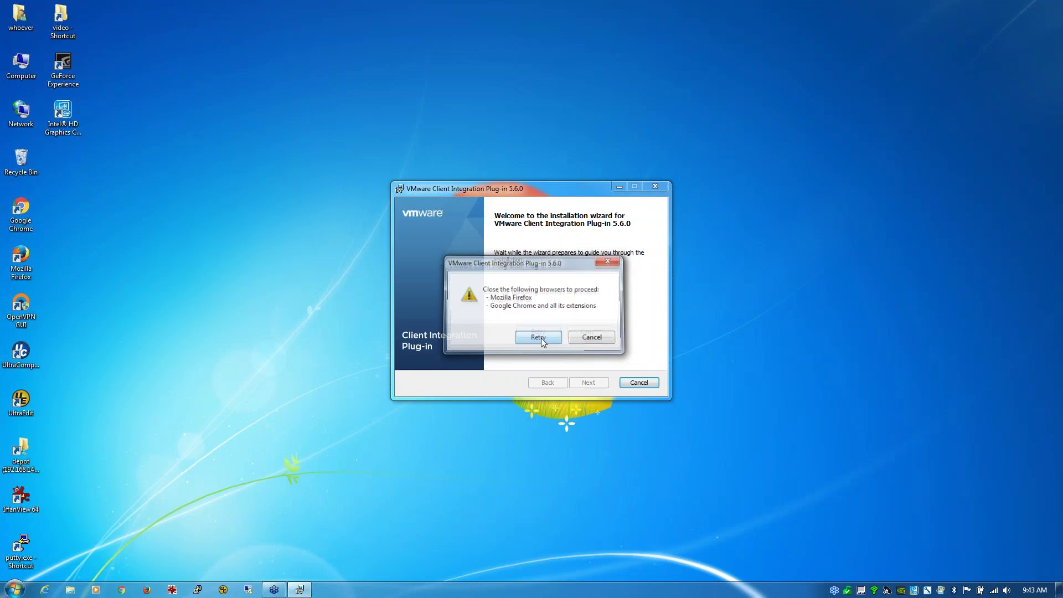
pyautogui.click(539, 336)
pyautogui.click(589, 382)
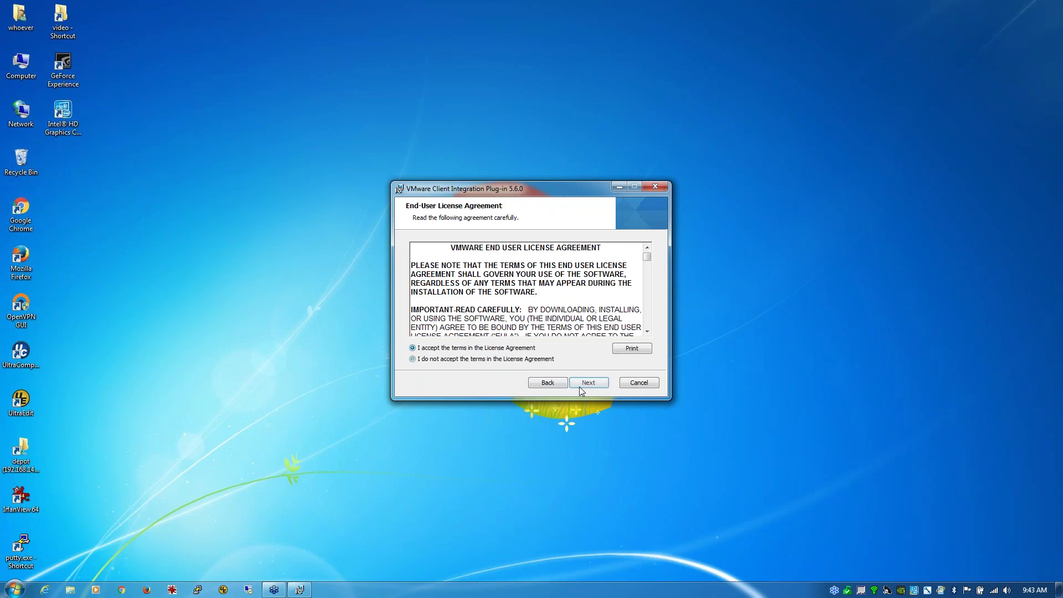
pyautogui.click(588, 382)
pyautogui.click(588, 383)
pyautogui.click(588, 382)
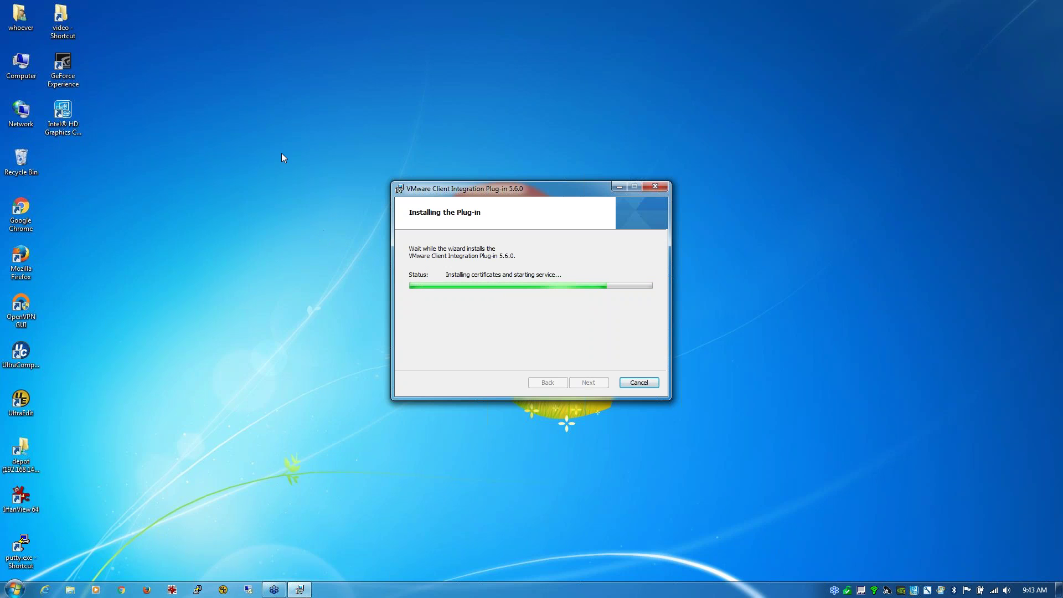
pyautogui.rightClick(257, 178)
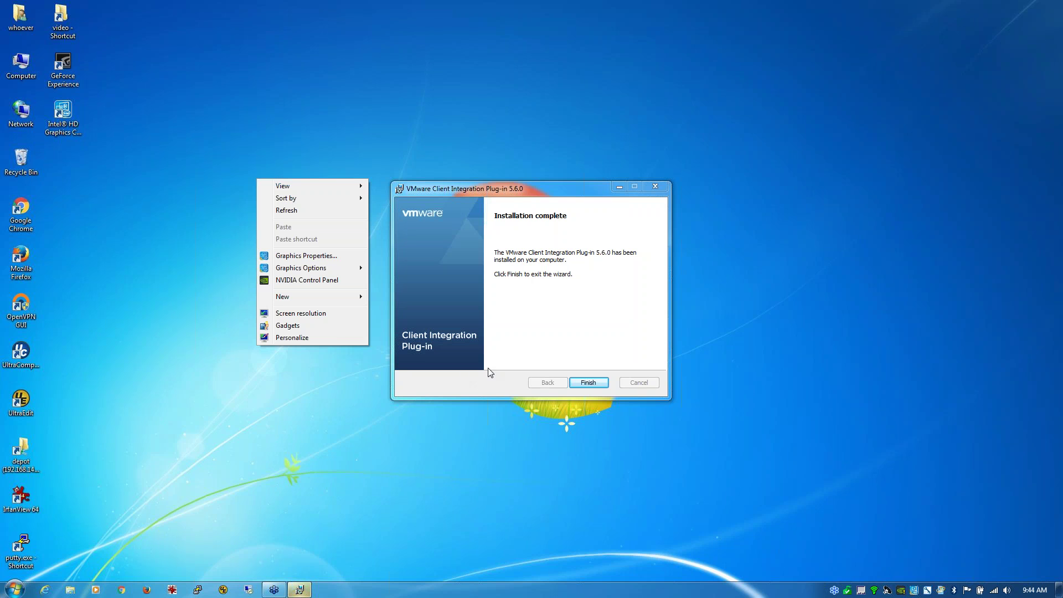
pyautogui.click(589, 382)
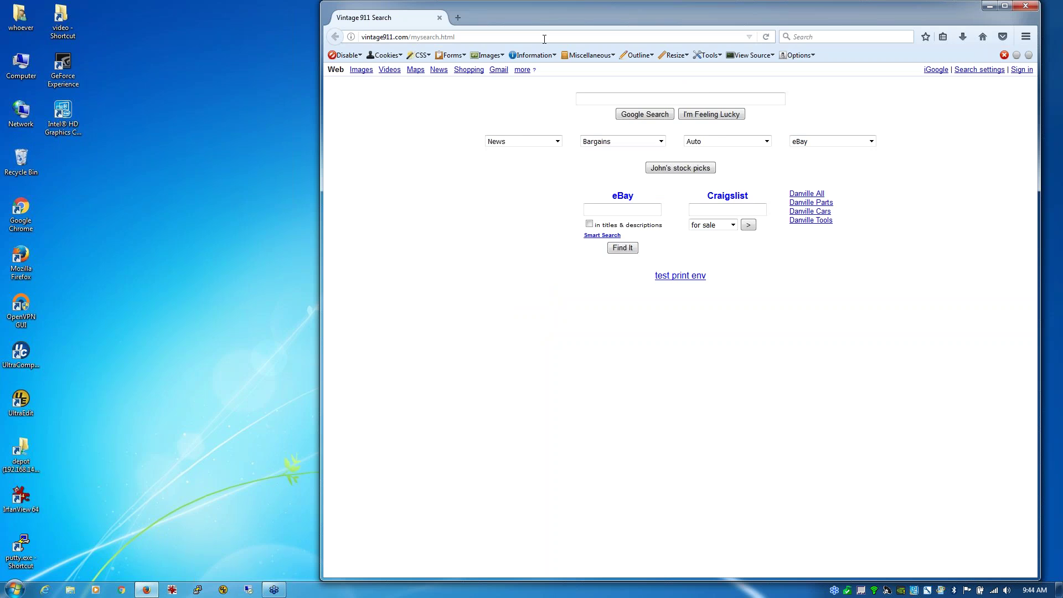
# Step: Open the vSphere Web Client page at r720a.untangleit.net via the address-bar suggestion
pyautogui.click(544, 37)
pyautogui.write('r720a.untangleit.net/')
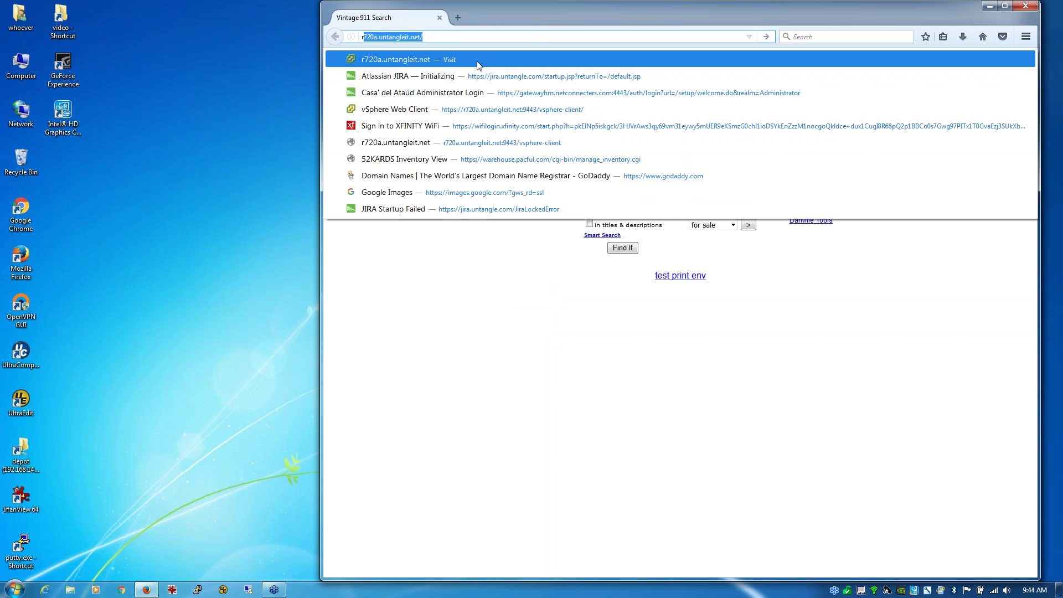
pyautogui.click(472, 35)
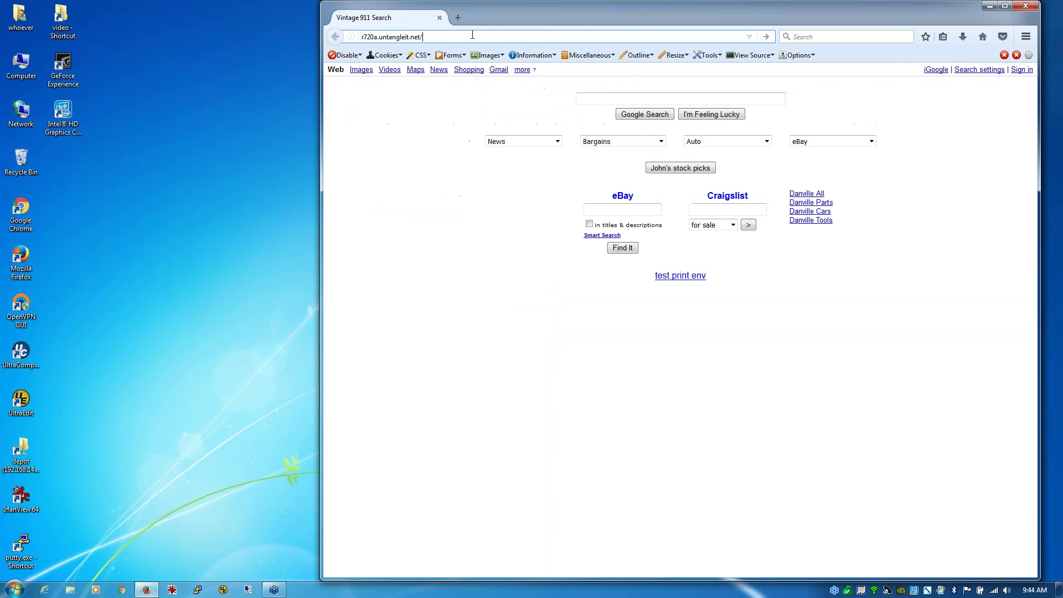
pyautogui.write('v')
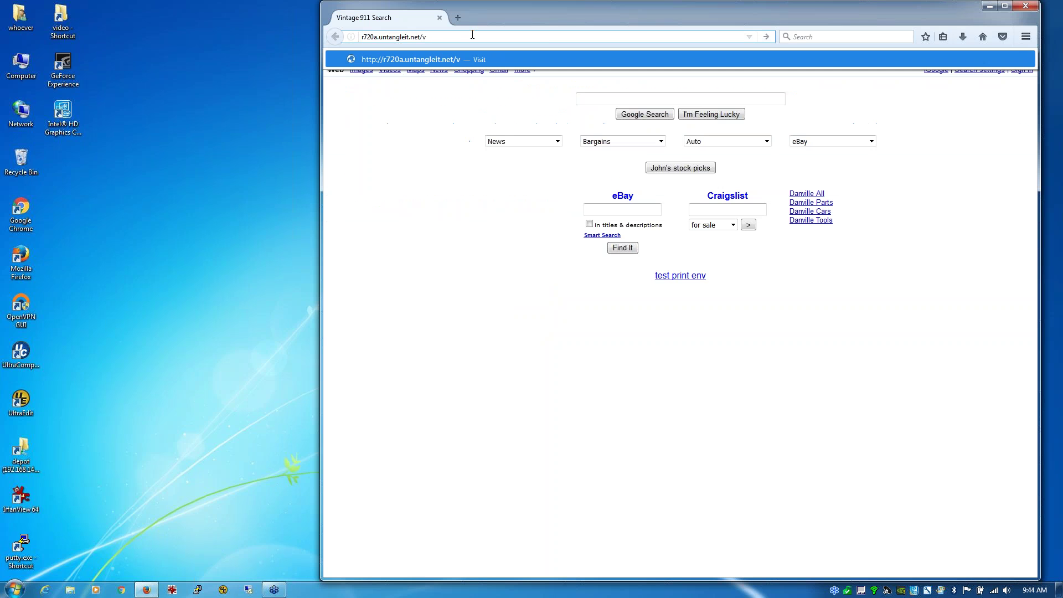
pyautogui.press('BackSpace')
pyautogui.press('BackSpace')
pyautogui.press('Down')
pyautogui.press('Down')
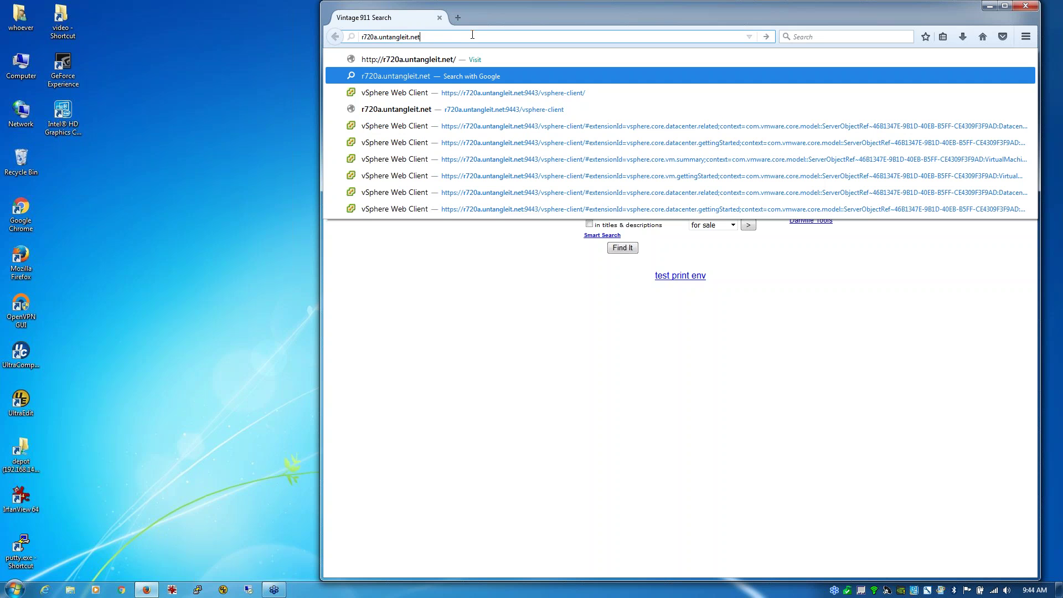
pyautogui.press('Return')
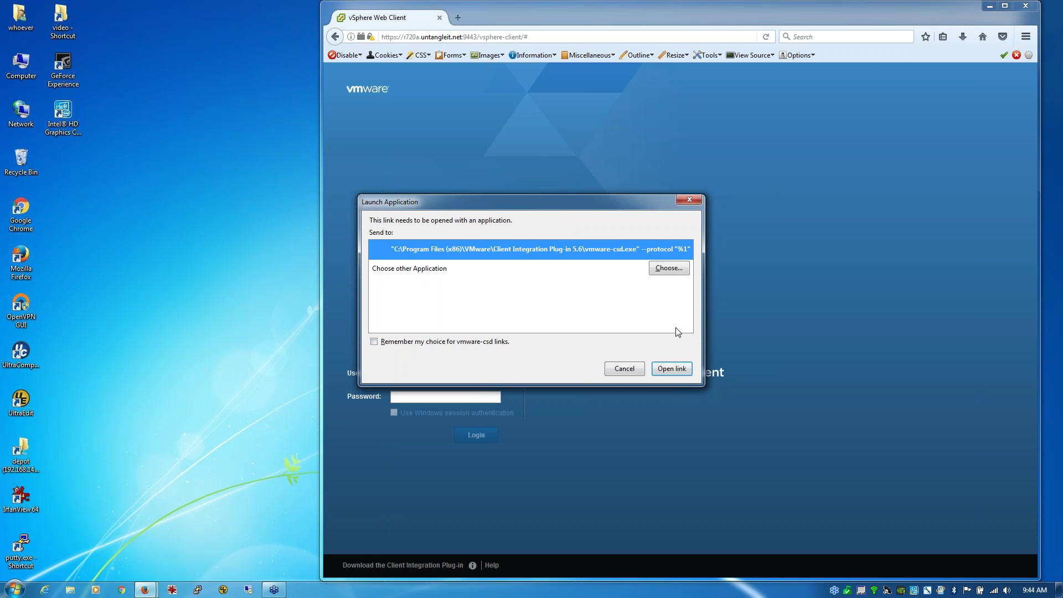
# Step: Allow the vmware-csd link to open, then log in with the user name and password
pyautogui.click(669, 372)
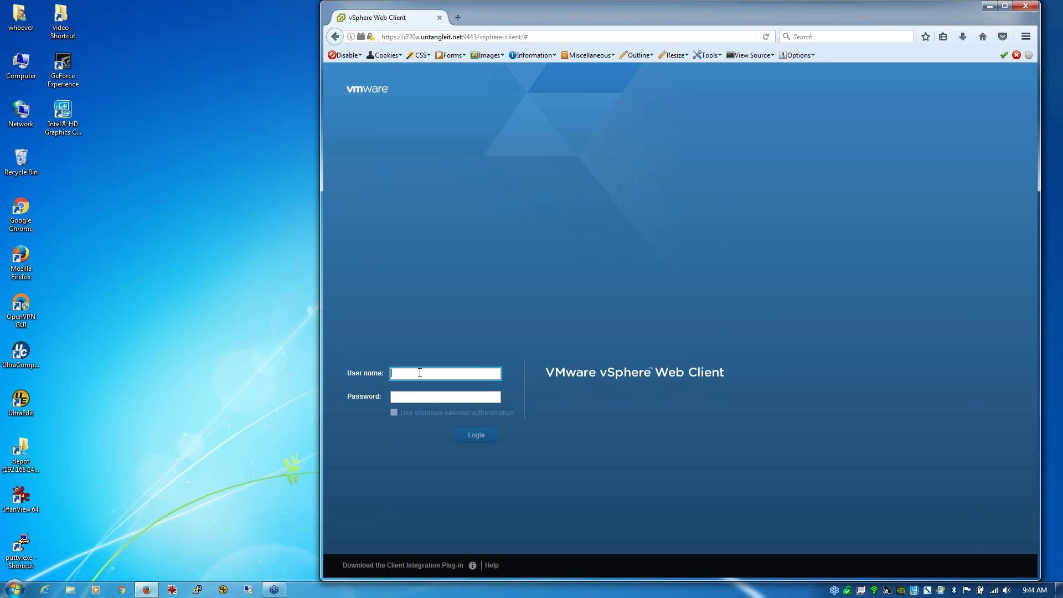
pyautogui.press('Tab')
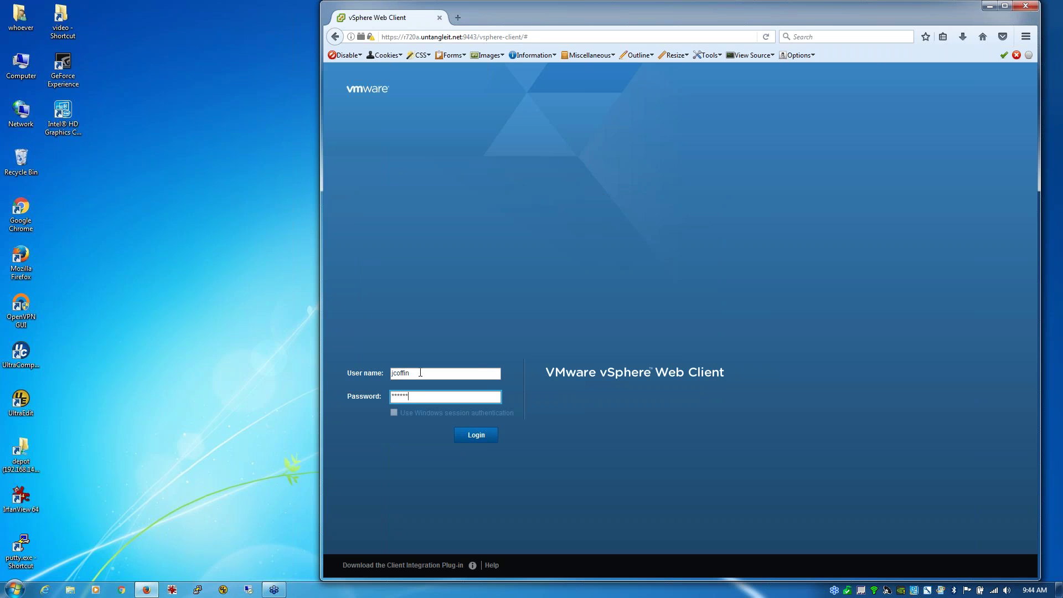
pyautogui.press('Return')
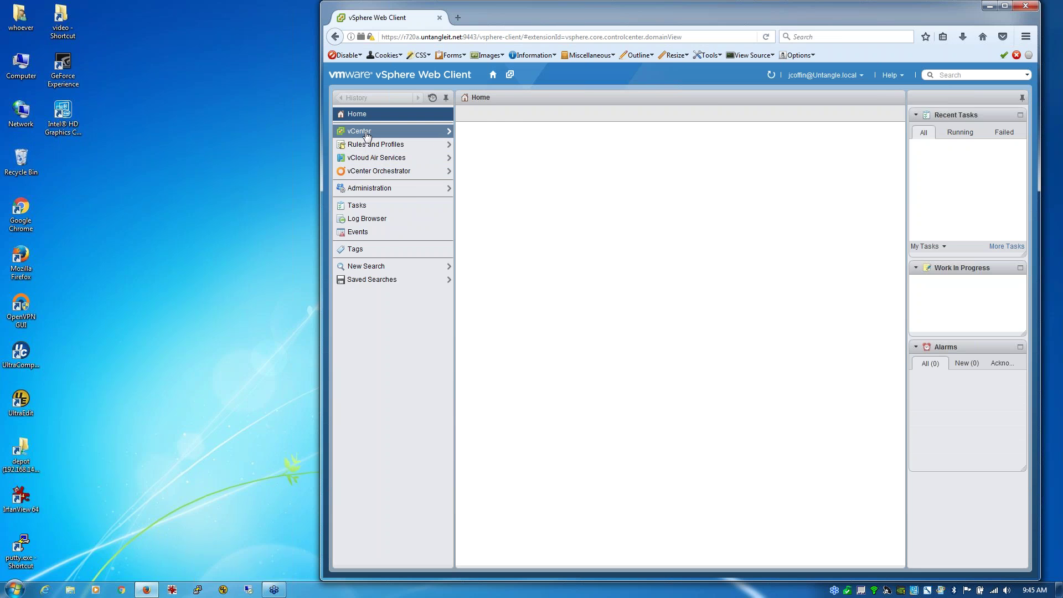
# Step: Go to vCenter > Hosts and Clusters and launch Deploy OVF Template on the QA folder
pyautogui.click(389, 135)
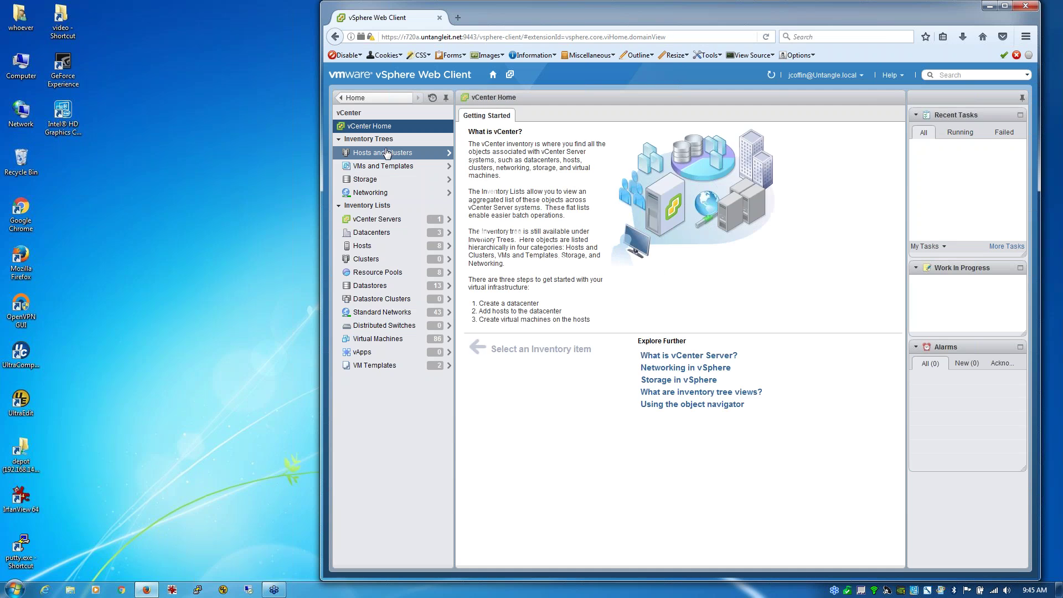
pyautogui.click(387, 152)
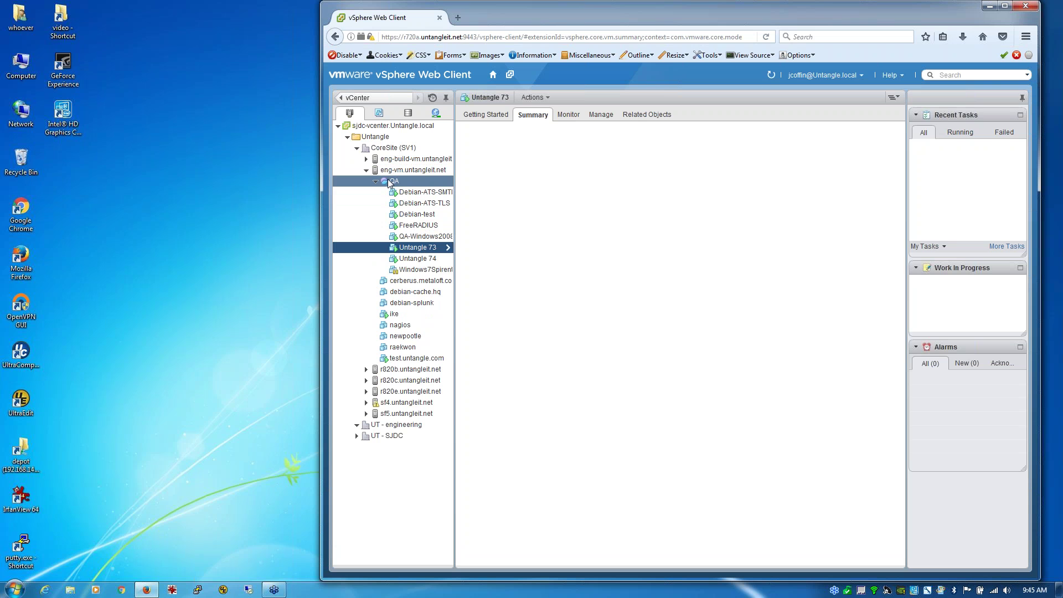
pyautogui.rightClick(389, 183)
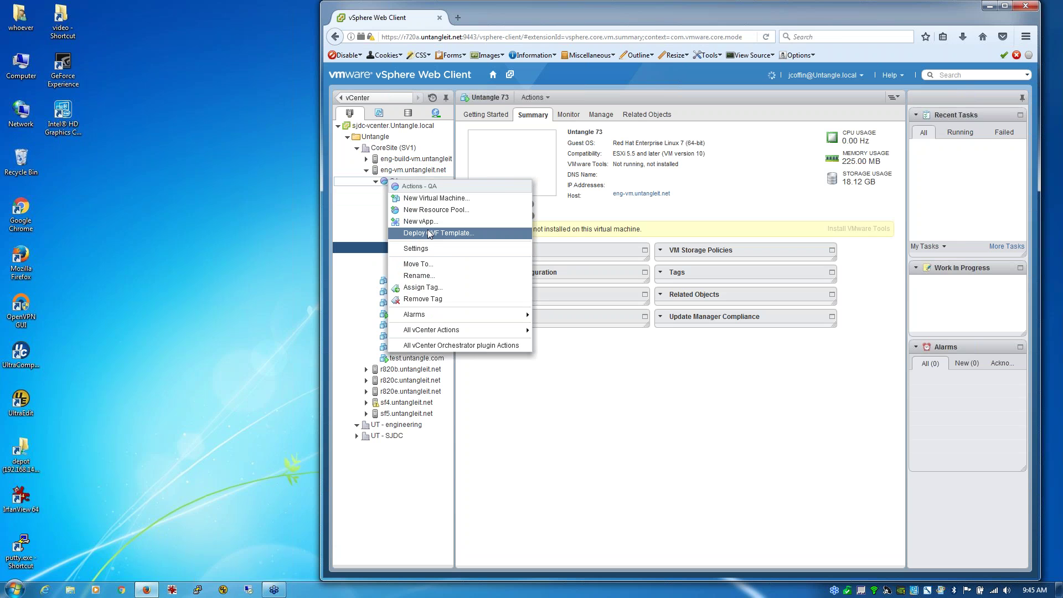
pyautogui.click(429, 233)
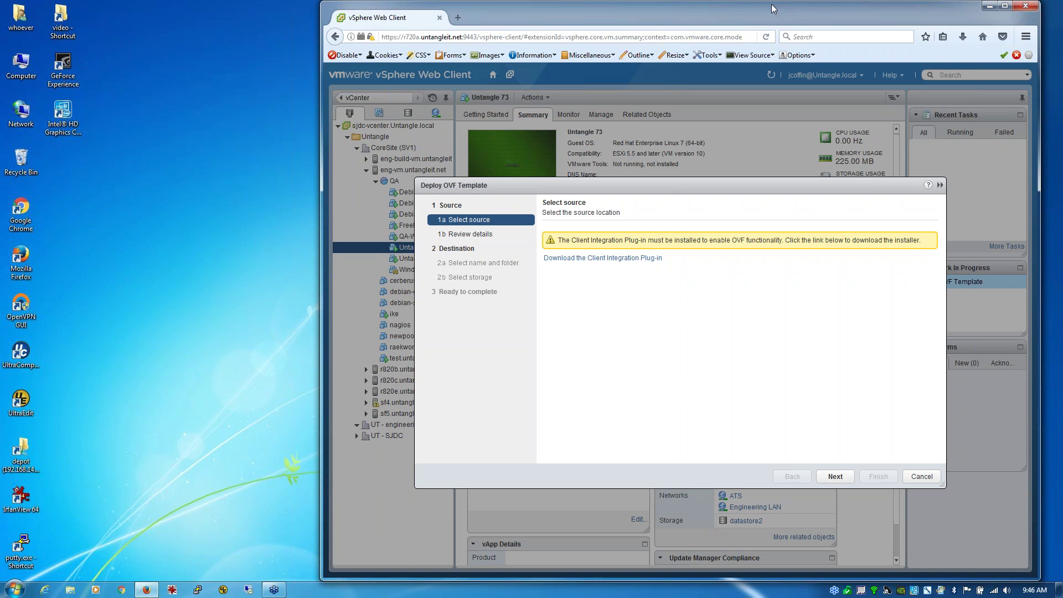
pyautogui.moveTo(773, 2); pyautogui.dragTo(848, 21)
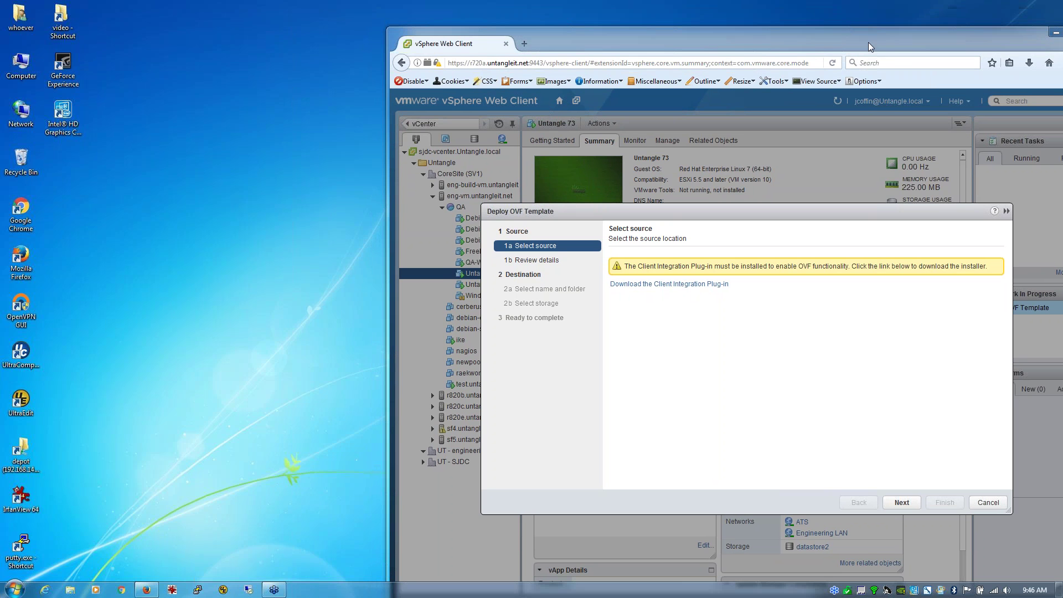
pyautogui.moveTo(868, 42); pyautogui.dragTo(888, 55)
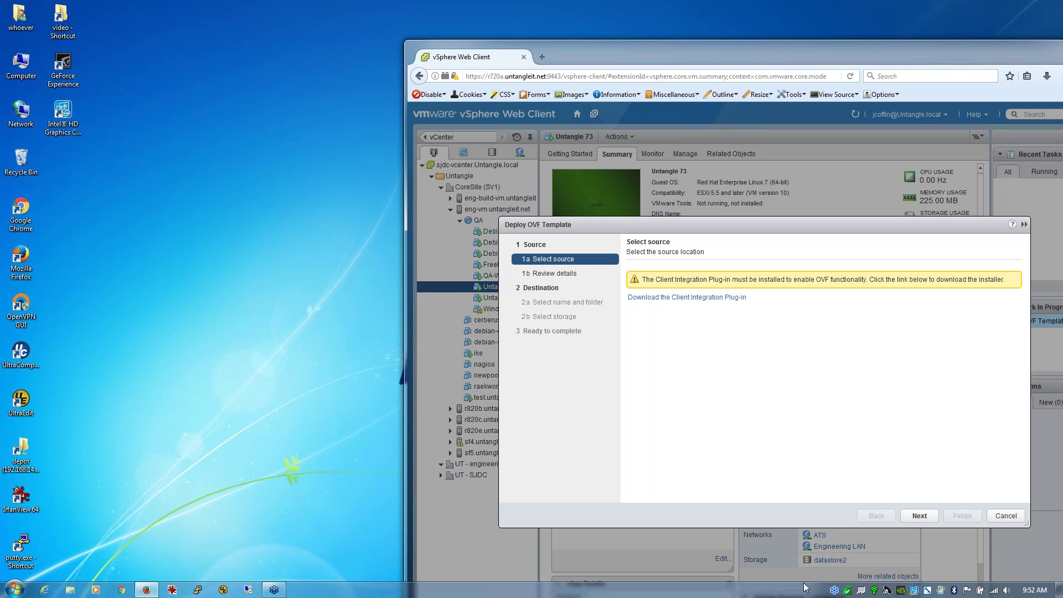
# Step: Cancel the wizard, relaunch Deploy OVF Template on QA, and surface the Launch Application prompt
pyautogui.click(1004, 516)
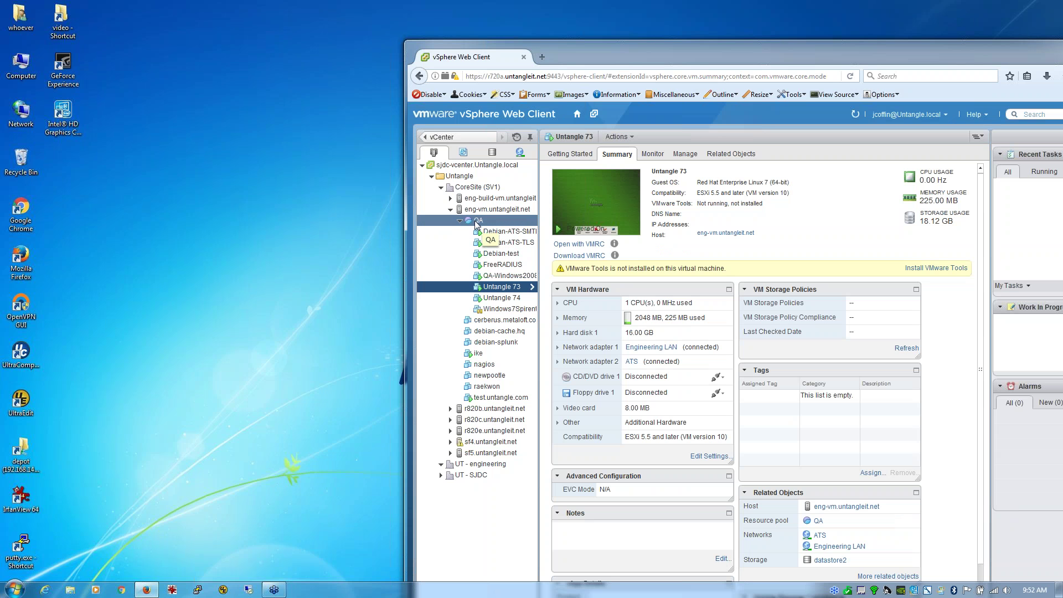
pyautogui.rightClick(476, 221)
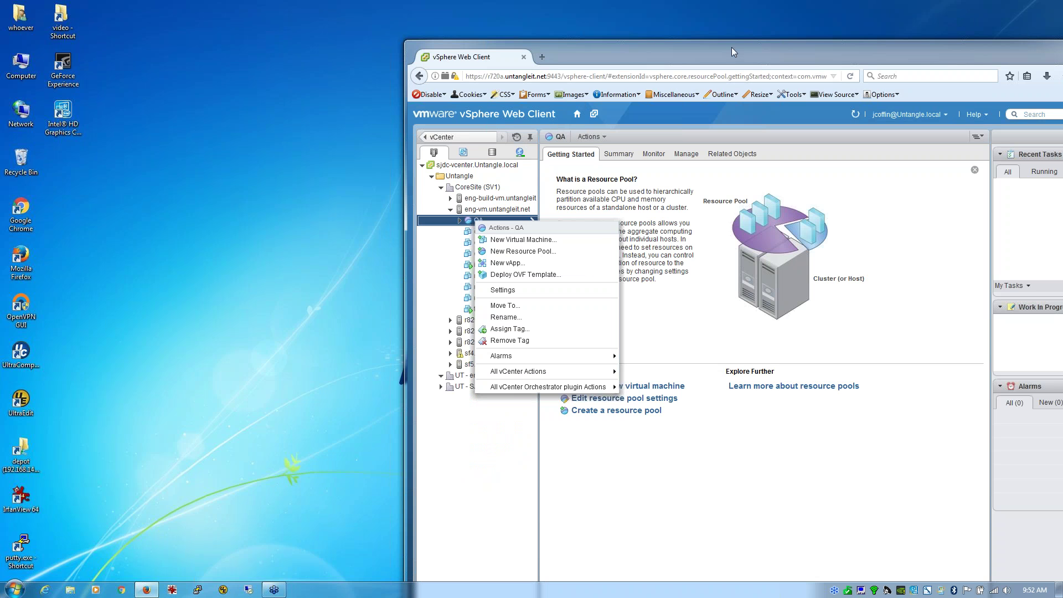
pyautogui.click(850, 76)
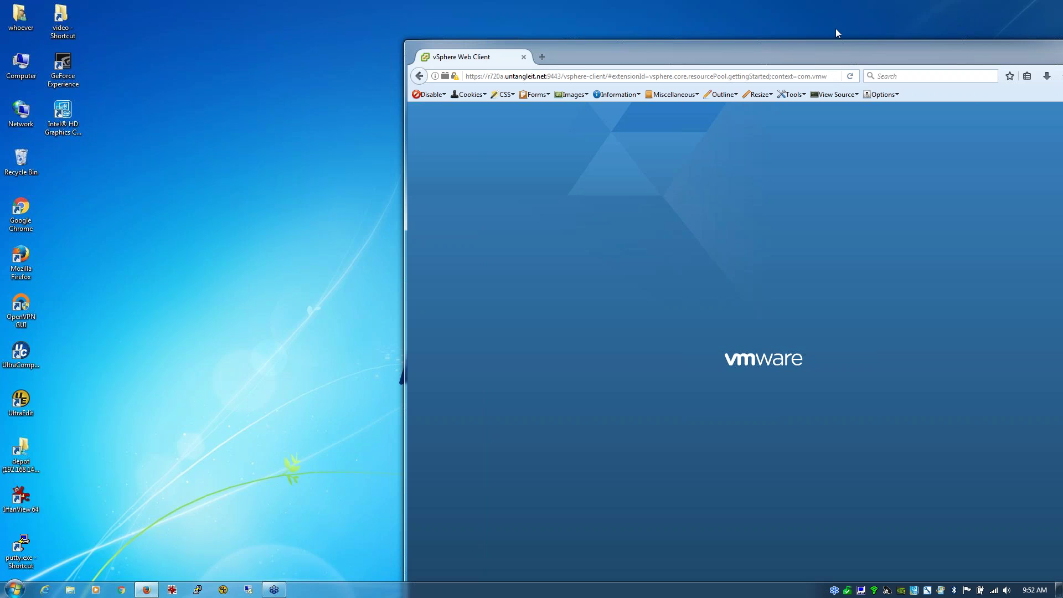
pyautogui.moveTo(807, 52); pyautogui.dragTo(728, 17)
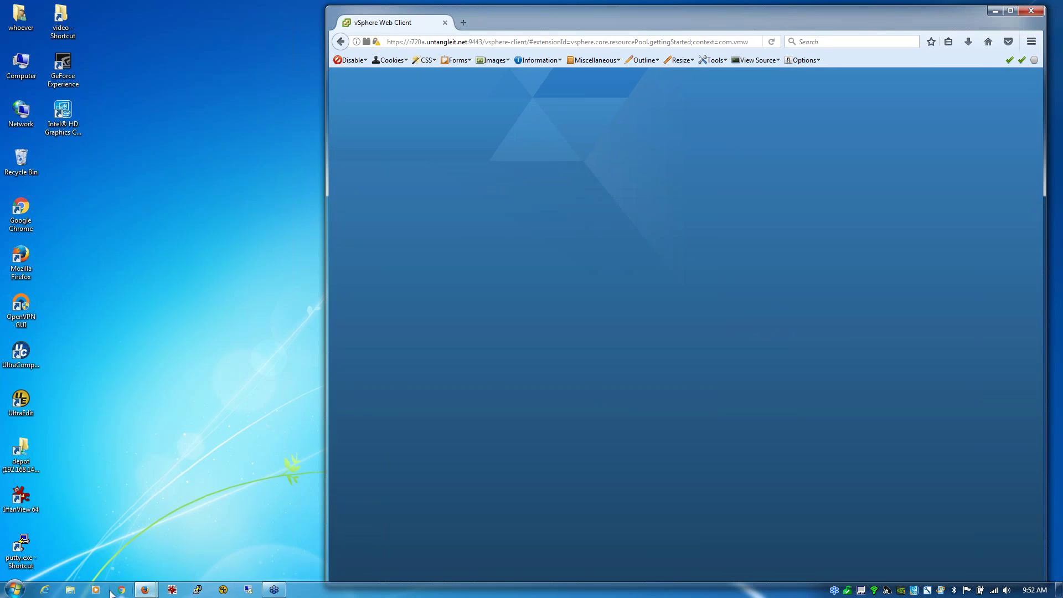
pyautogui.moveTo(149, 588)
pyautogui.click(216, 520)
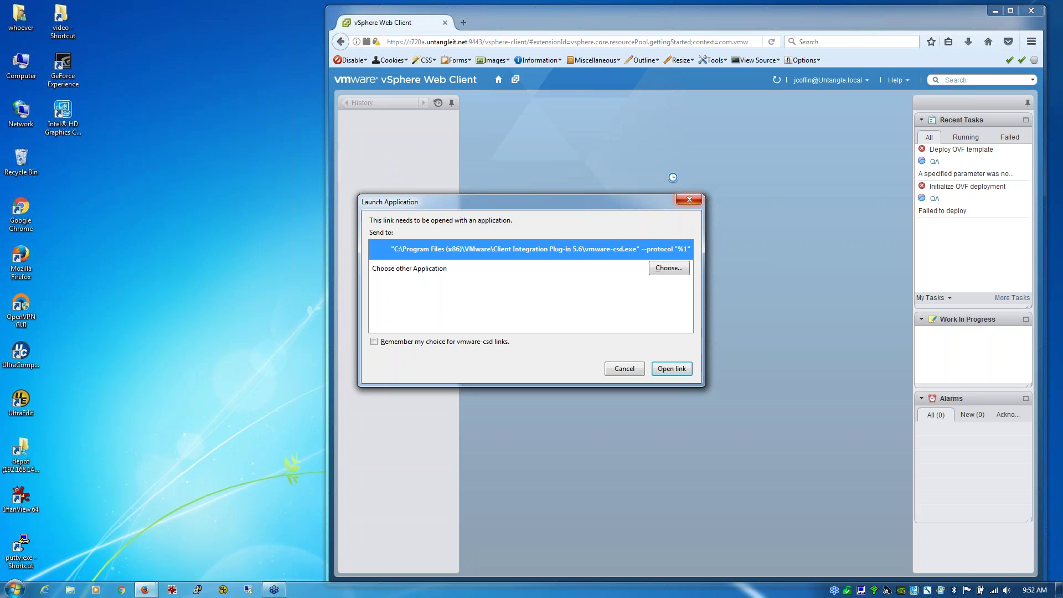
# Step: Accept the vmware-csd link prompt and view Untangle 73's Summary under QA > Virtual Machines
pyautogui.click(690, 200)
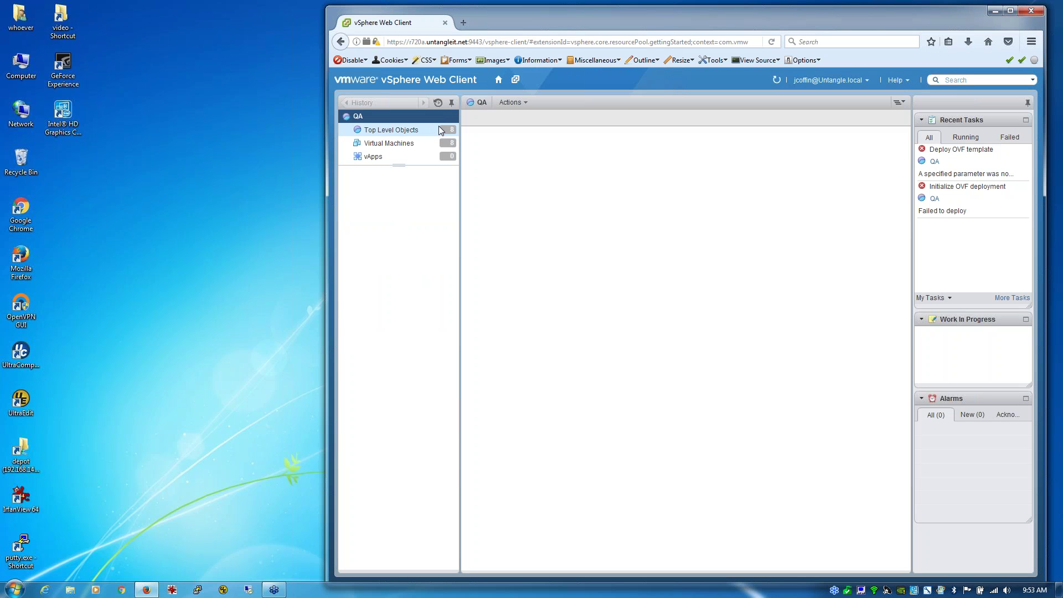
pyautogui.click(373, 146)
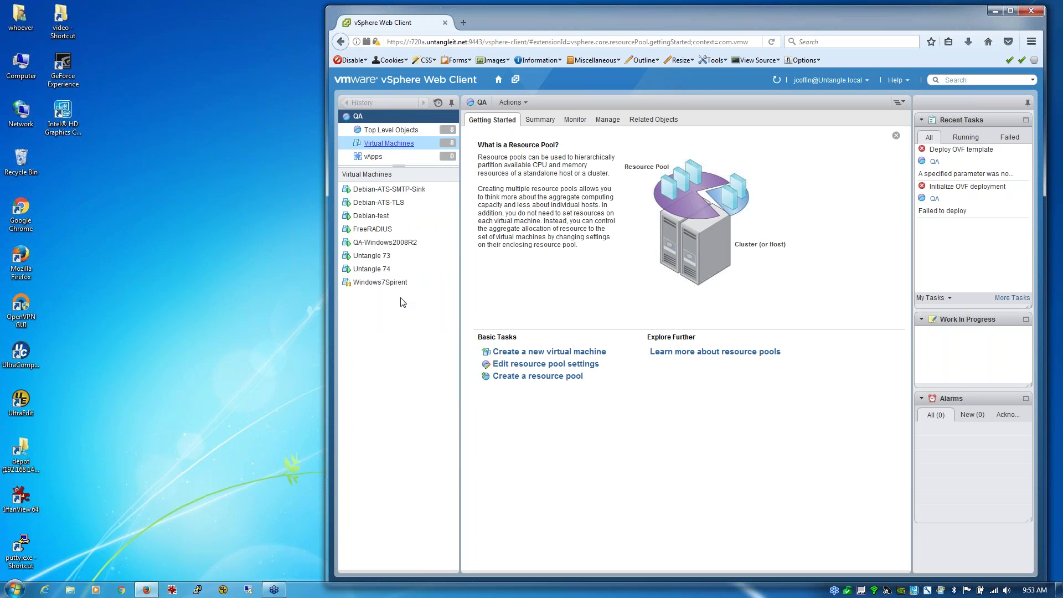
pyautogui.click(366, 247)
pyautogui.click(366, 258)
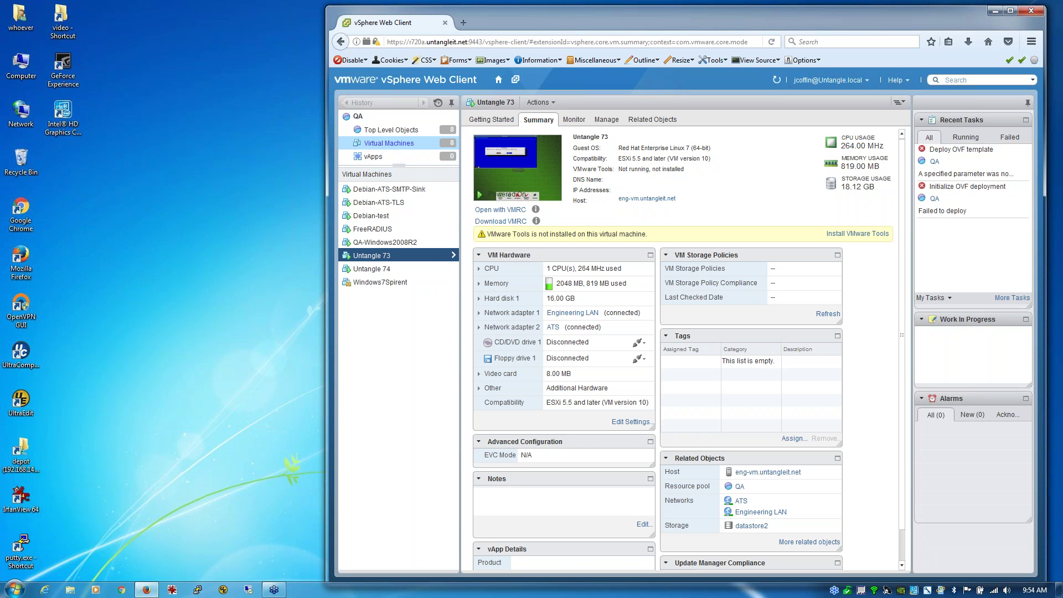
# Step: Launch the Untangle 73 web console in a new browser tab from the Summary thumbnail
pyautogui.click(527, 168)
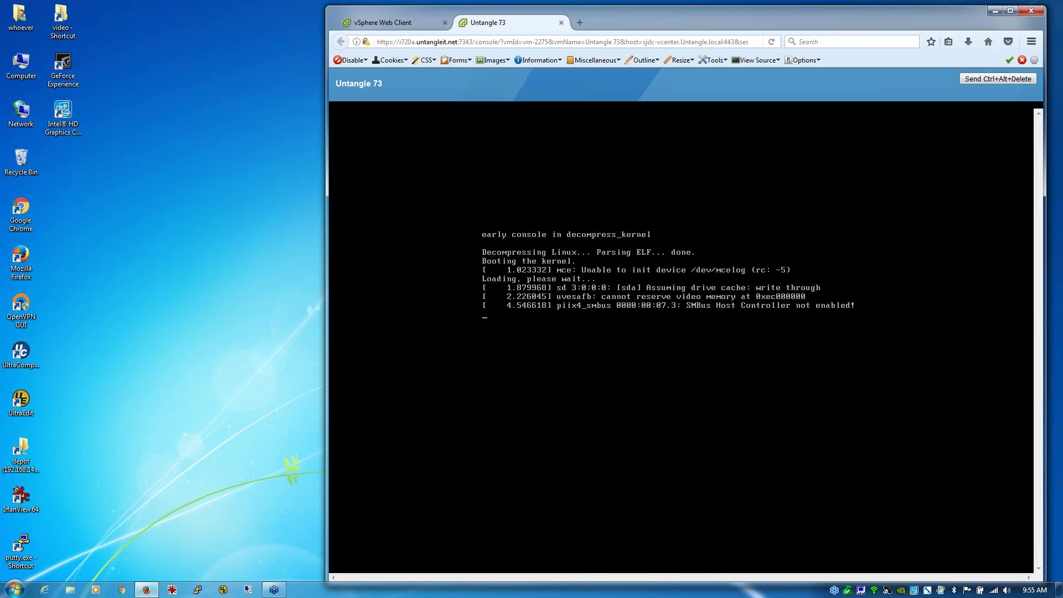
# Step: Reopen the Untangle 73 console in a fresh tab, then return to its vSphere Summary page
pyautogui.click(561, 23)
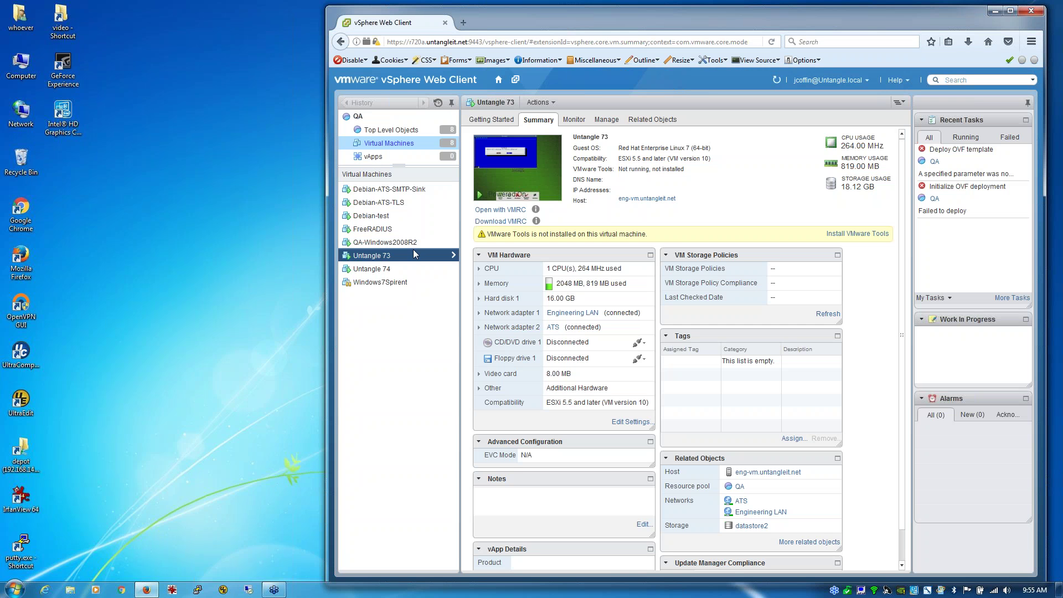
pyautogui.click(519, 171)
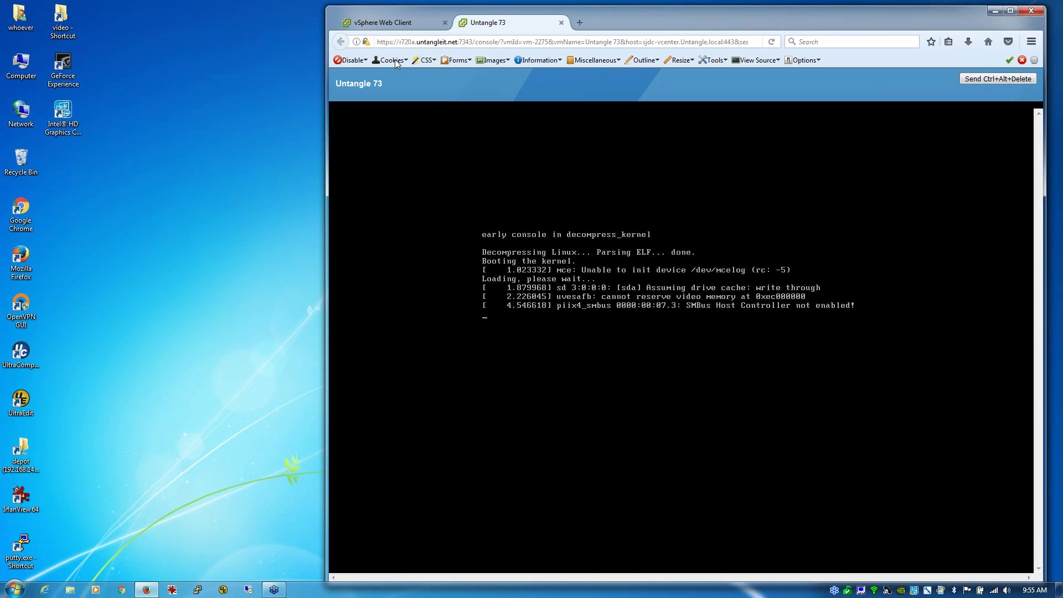
pyautogui.click(395, 21)
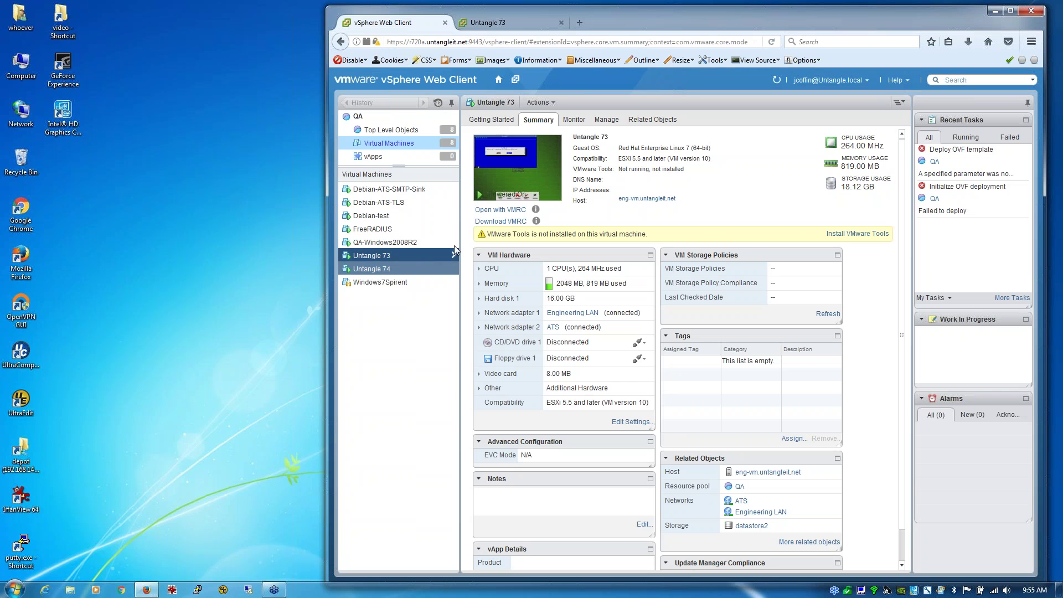
pyautogui.click(491, 123)
pyautogui.click(539, 121)
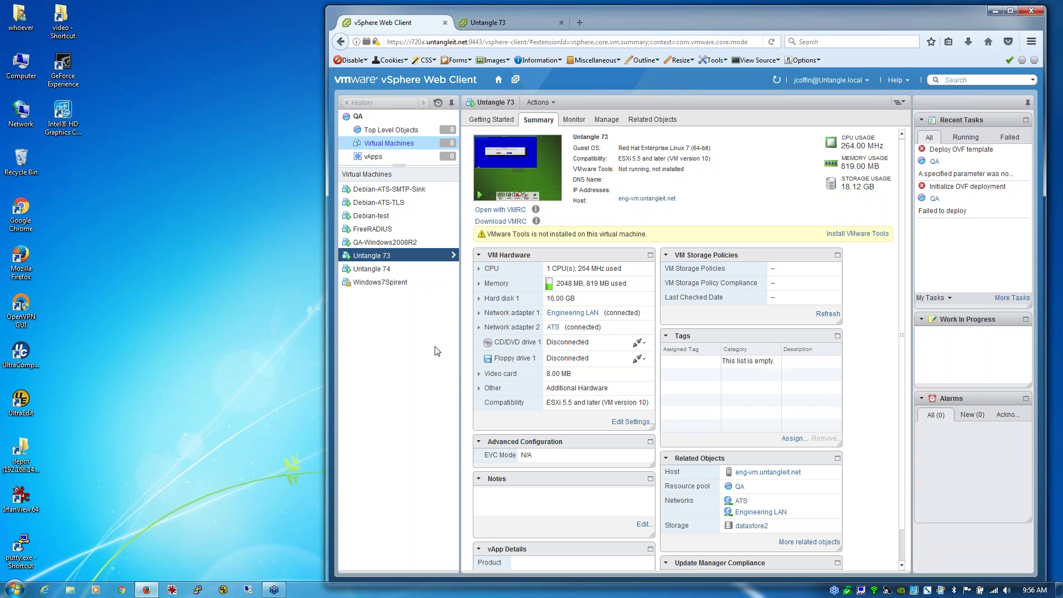
# Step: Advance Untangle's setup wizard past English language and Welcome to the Settings password field
pyautogui.click(498, 27)
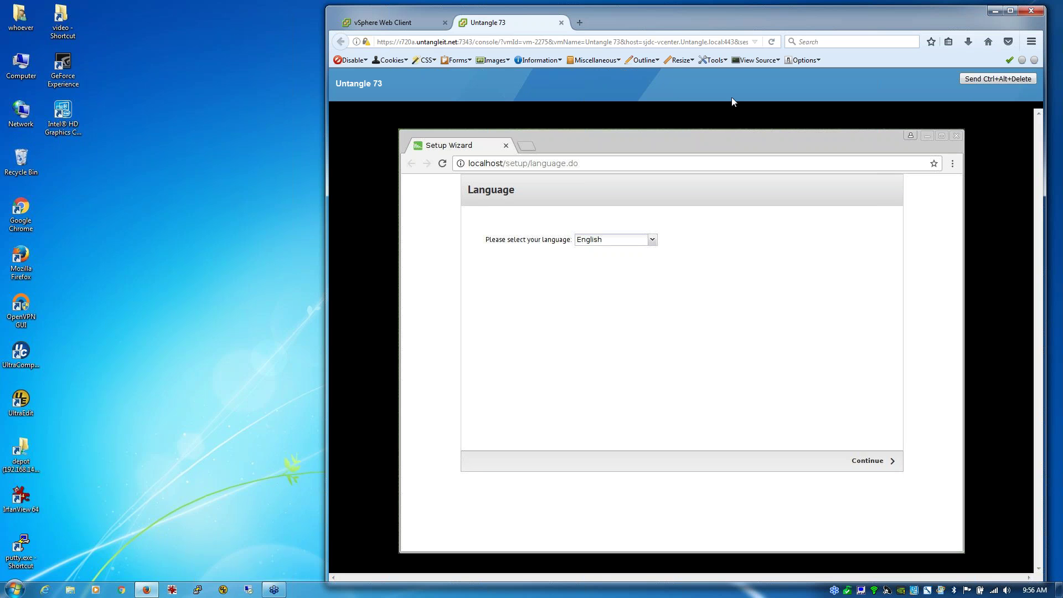
pyautogui.click(866, 462)
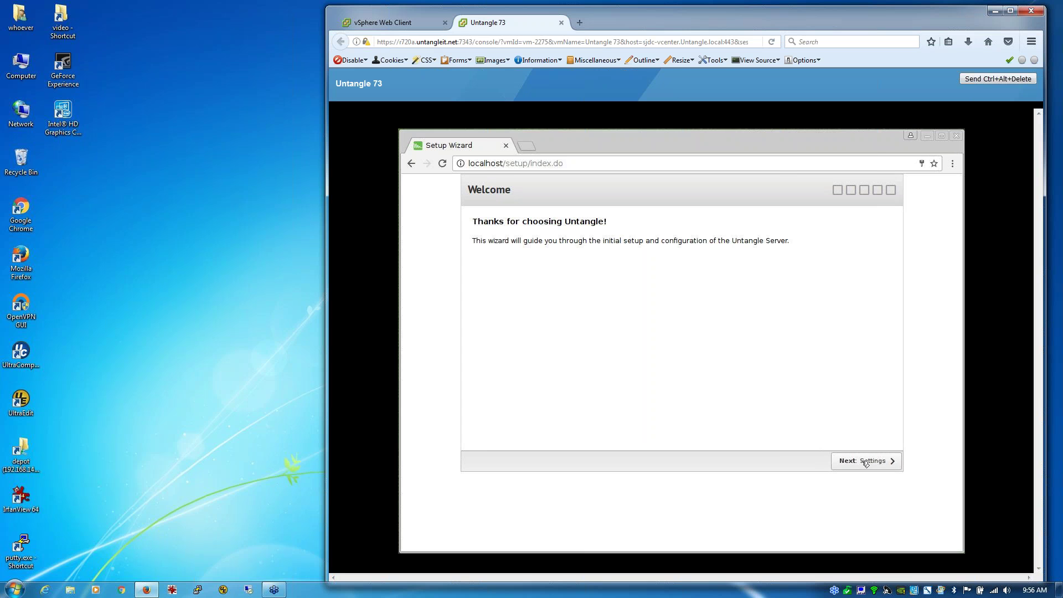
pyautogui.click(866, 462)
pyautogui.click(576, 277)
# Step: Enter and confirm the admin password, then continue to the Network Cards step
pyautogui.write('•••••')
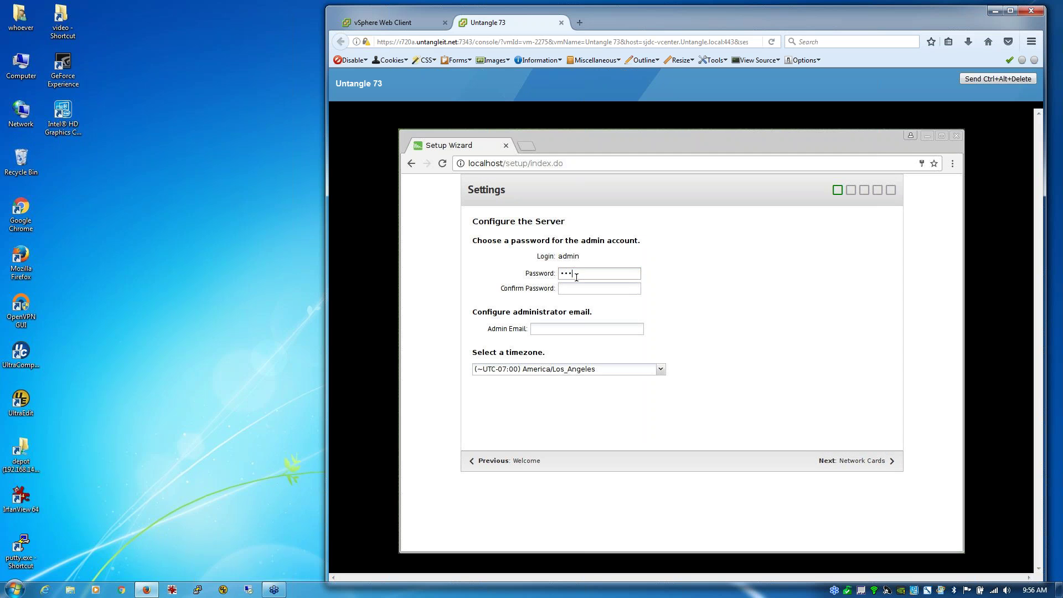
pyautogui.press('Tab')
pyautogui.write('••••••')
pyautogui.click(857, 462)
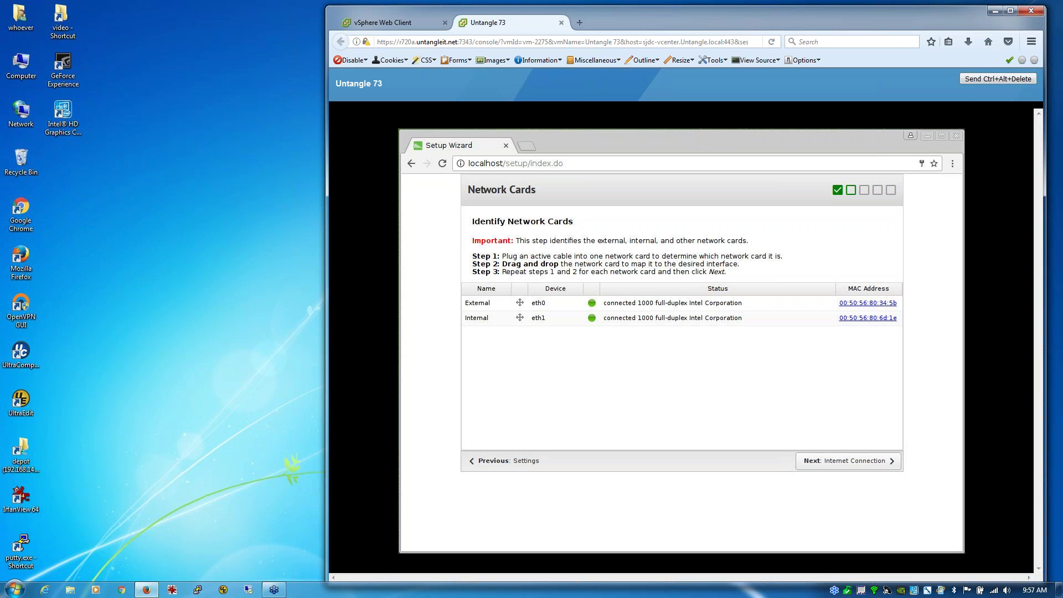
pyautogui.click(366, 21)
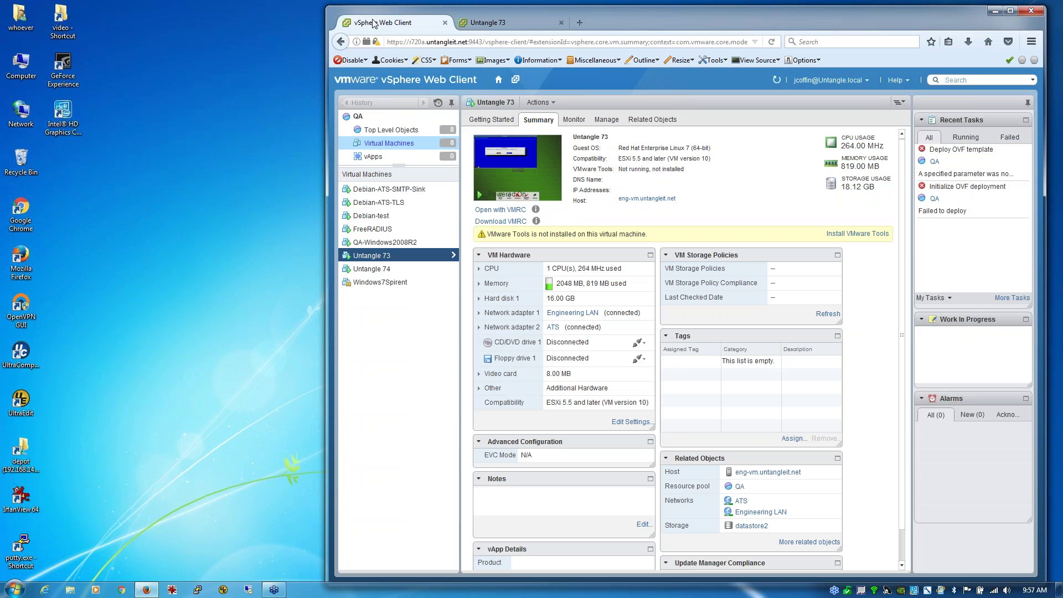
pyautogui.click(629, 423)
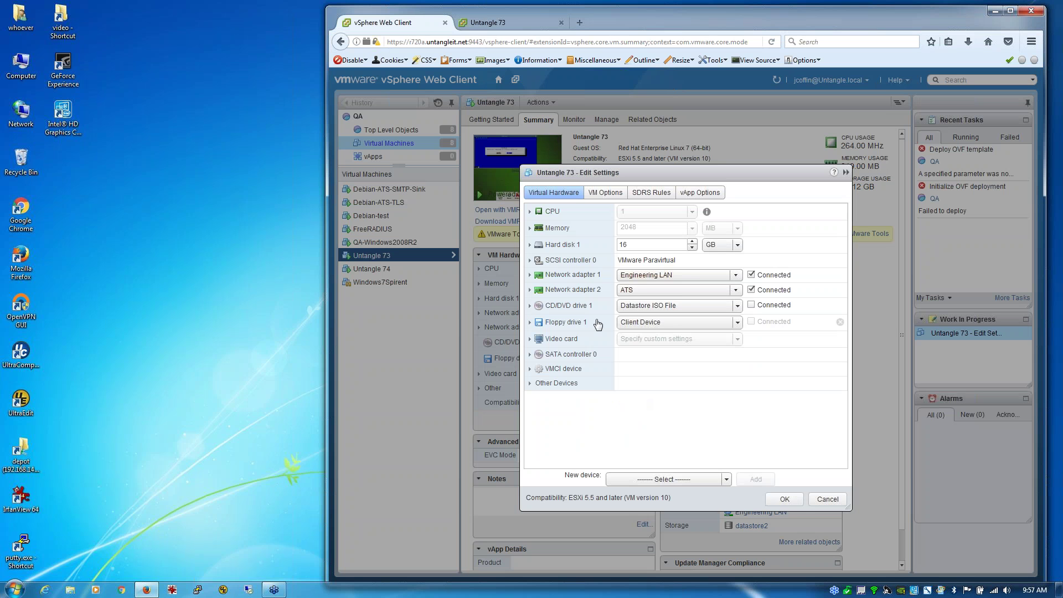
pyautogui.click(665, 480)
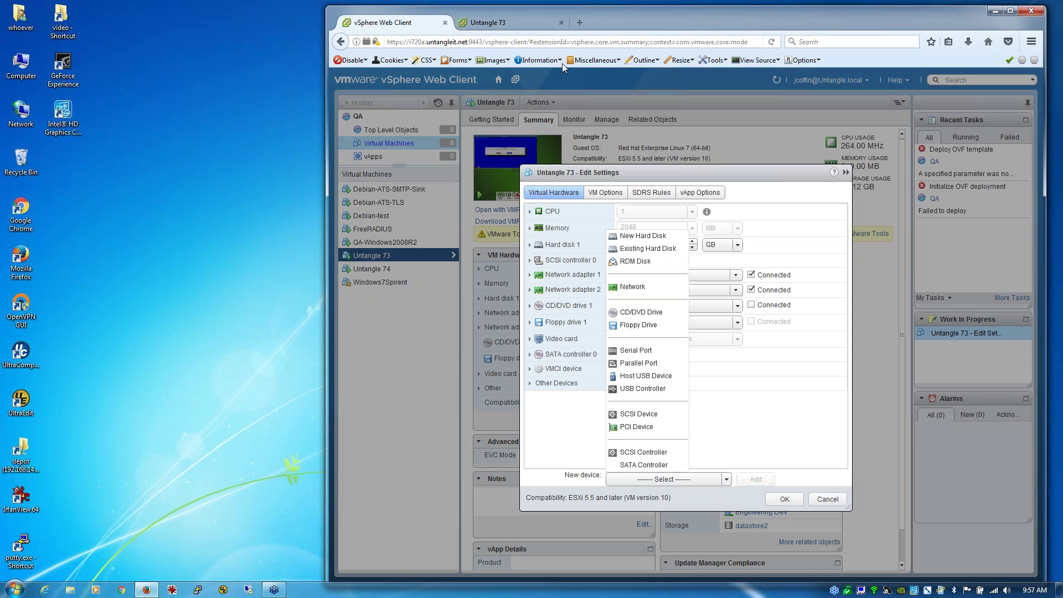
pyautogui.click(491, 18)
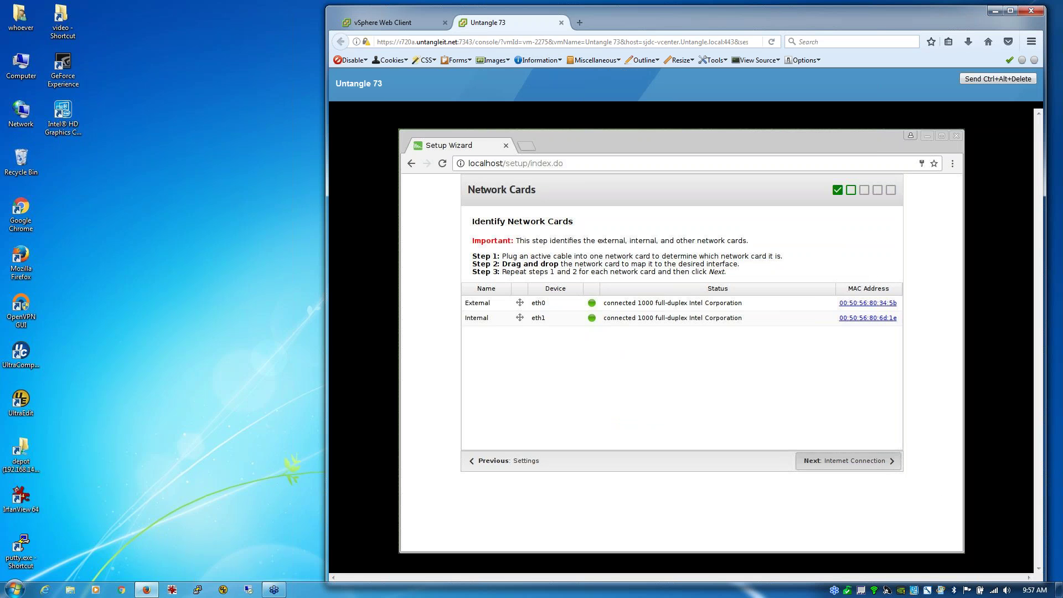
pyautogui.click(848, 460)
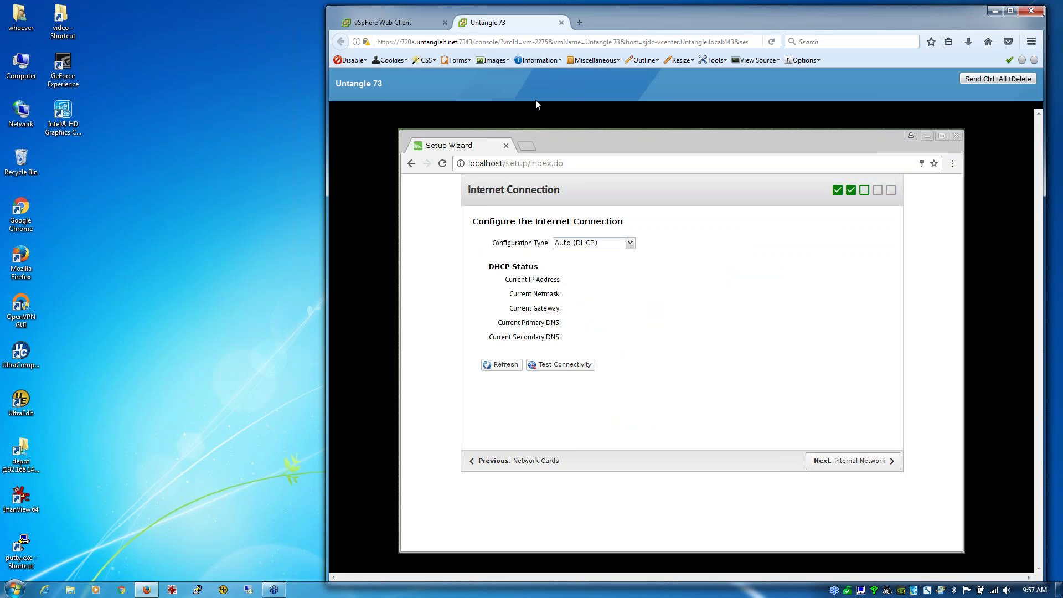
# Step: Set the internet connection to Static with IP 10.112.56.73 and a /24 (255.255.255.0) netmask
pyautogui.click(613, 243)
pyautogui.click(595, 270)
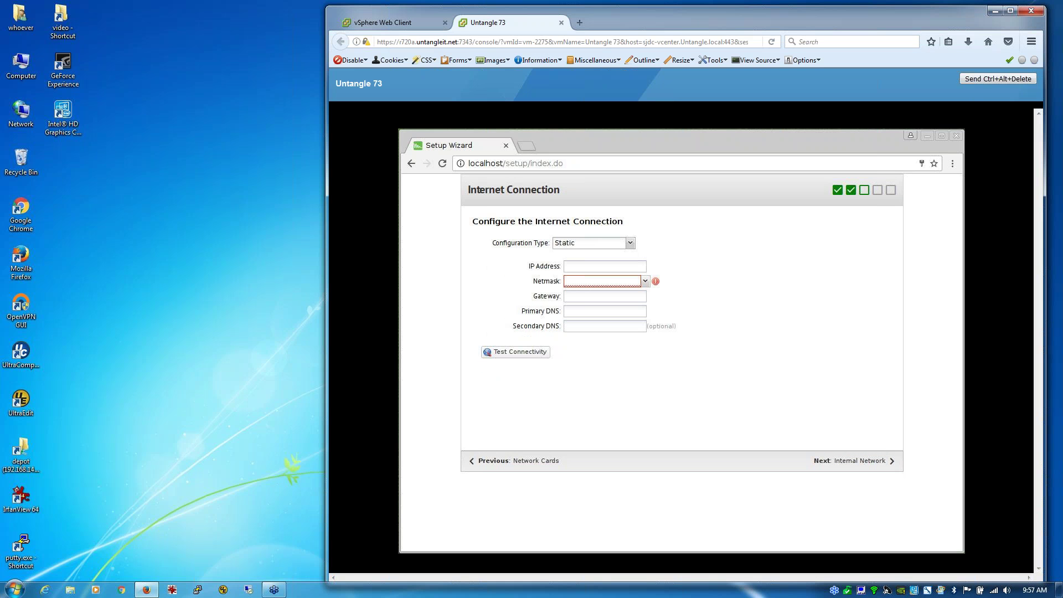
pyautogui.click(591, 269)
pyautogui.write('10.11')
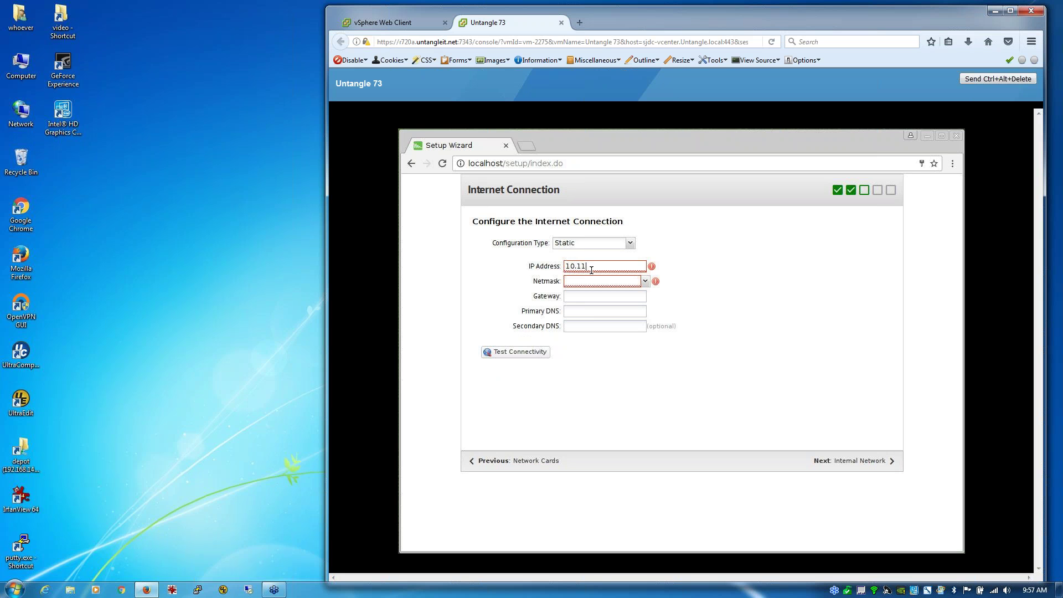
pyautogui.write('2.56.73')
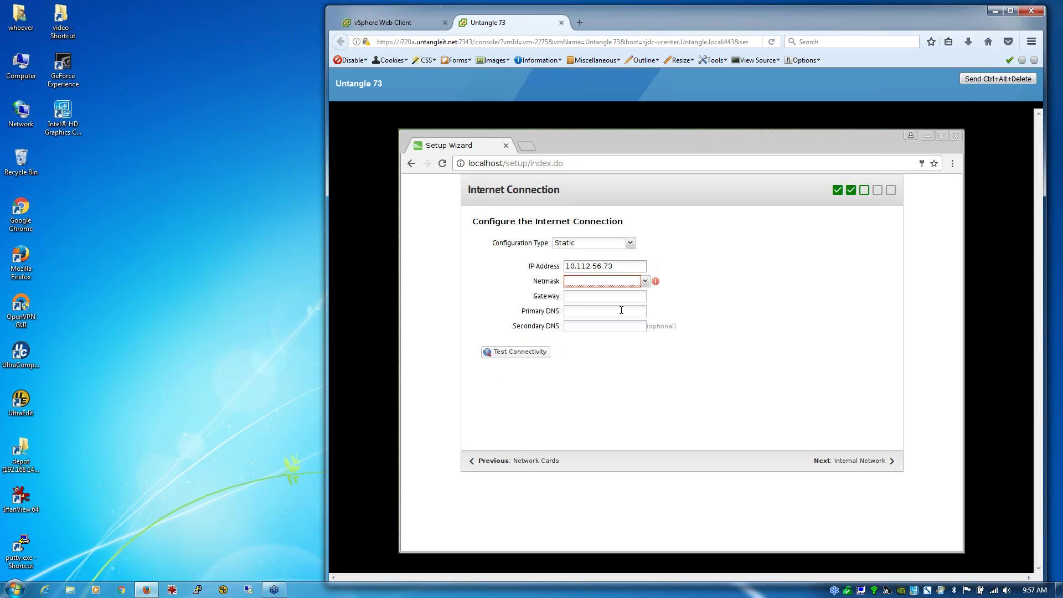
pyautogui.click(643, 282)
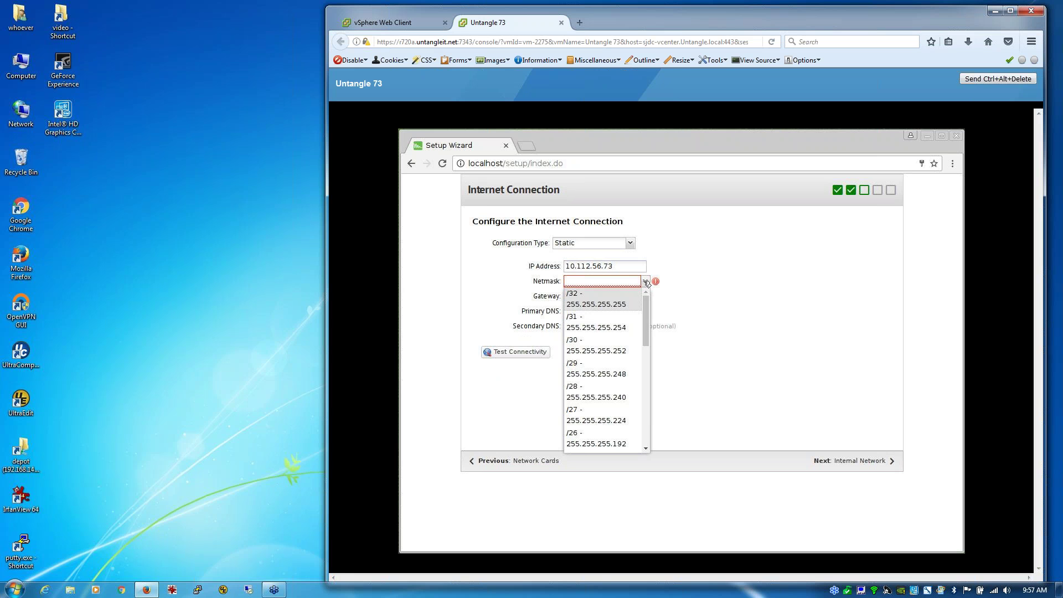
pyautogui.click(645, 417)
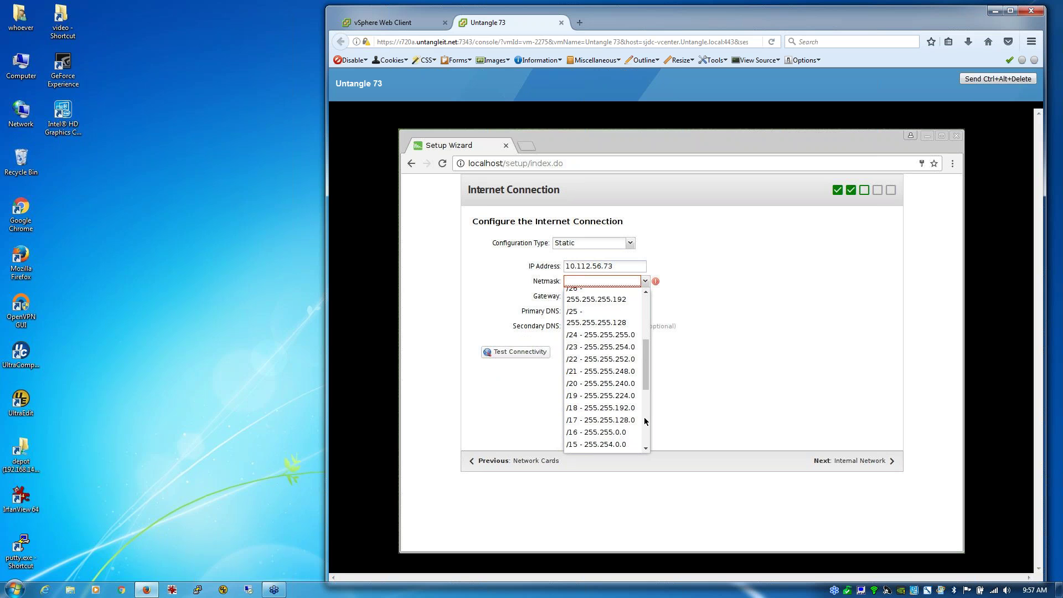
pyautogui.click(608, 335)
# Step: Enter gateway 10.112.0.1 and primary DNS 10.111.0.1 for the static connection
pyautogui.click(588, 297)
pyautogui.write('101')
pyautogui.press('BackSpace')
pyautogui.press('BackSpace')
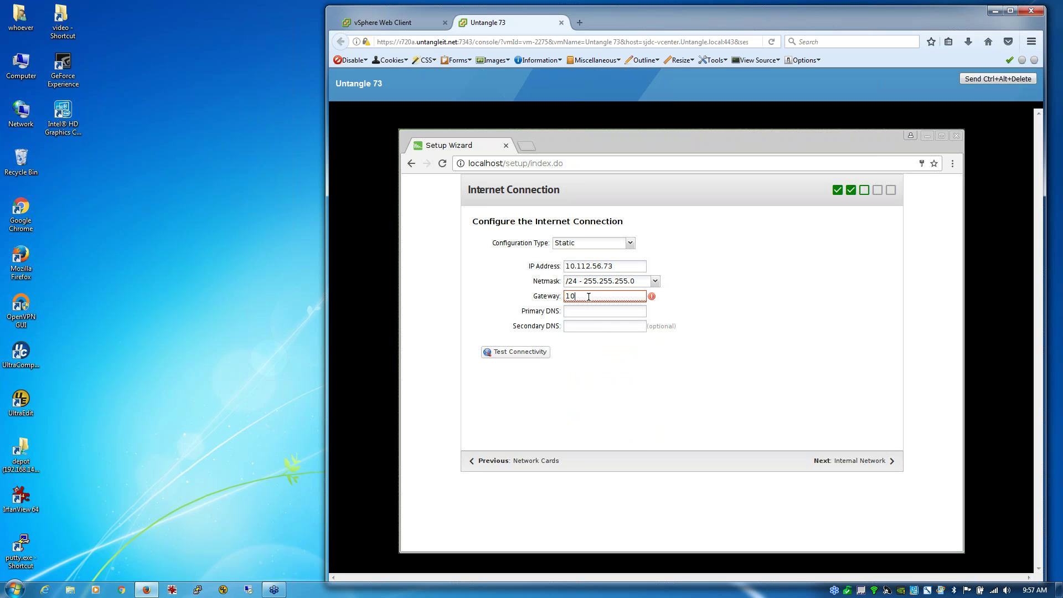
pyautogui.write('.112.0.1')
pyautogui.click(584, 309)
pyautogui.write('101')
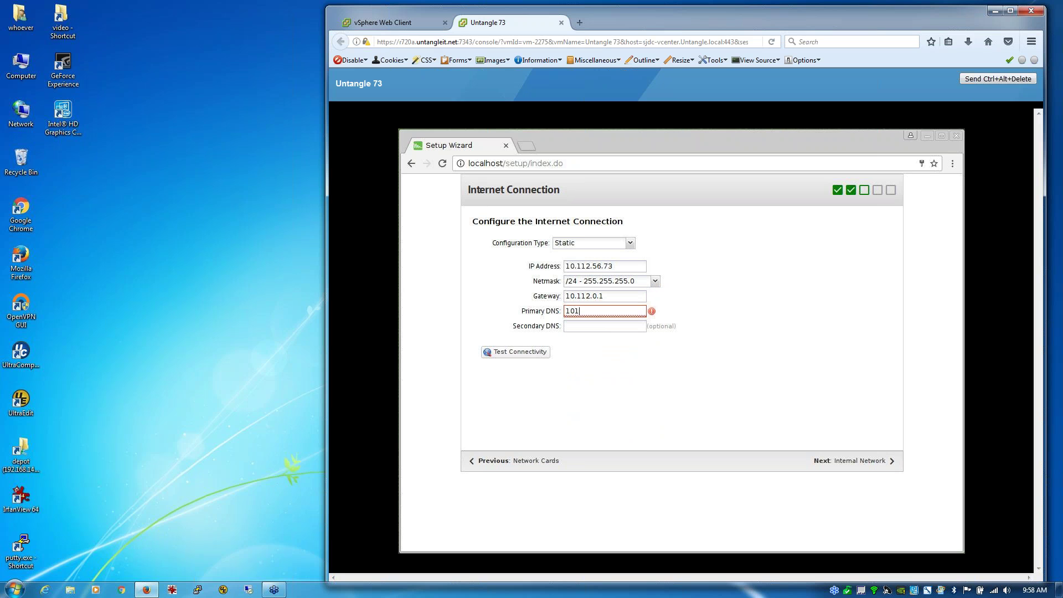
pyautogui.press('BackSpace')
pyautogui.write('.111.0.1')
# Step: Disable the internal DHCP server and change the internal address to 192.168.3.1
pyautogui.click(878, 468)
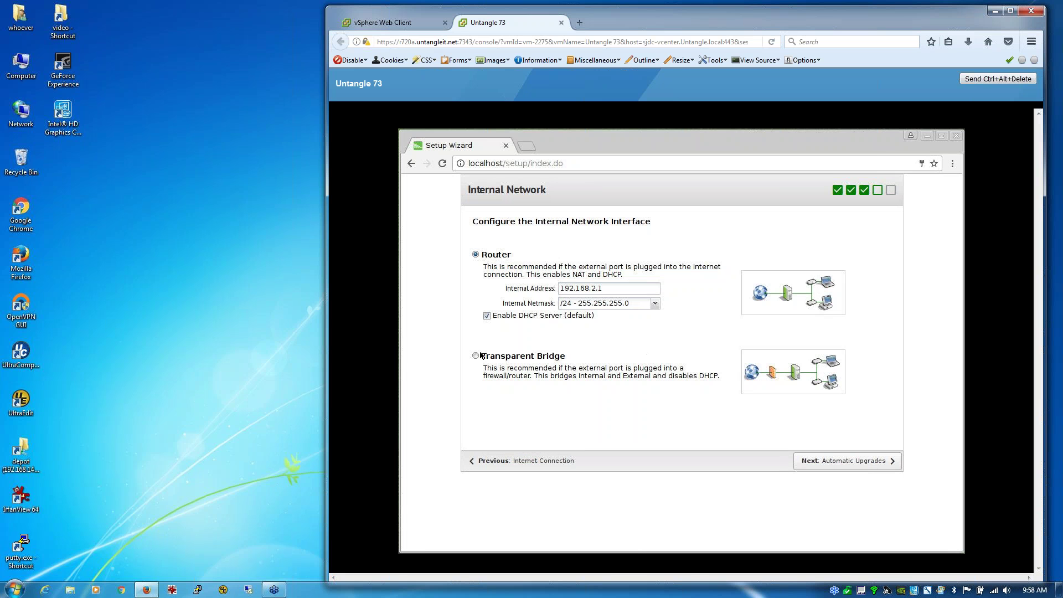
pyautogui.click(524, 316)
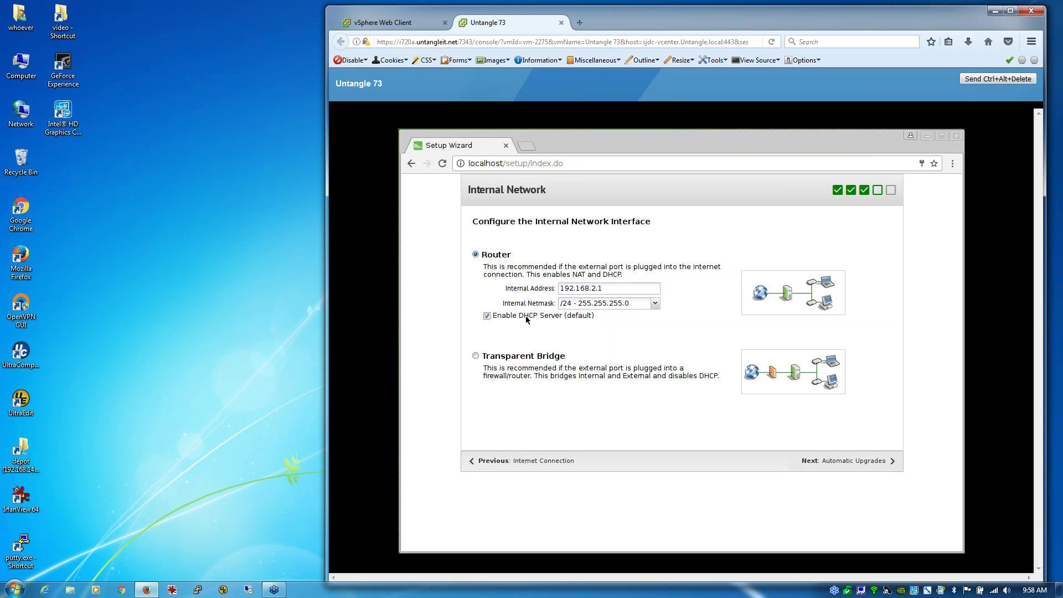
pyautogui.click(597, 288)
pyautogui.press('BackSpace')
pyautogui.write('3')
pyautogui.click(823, 462)
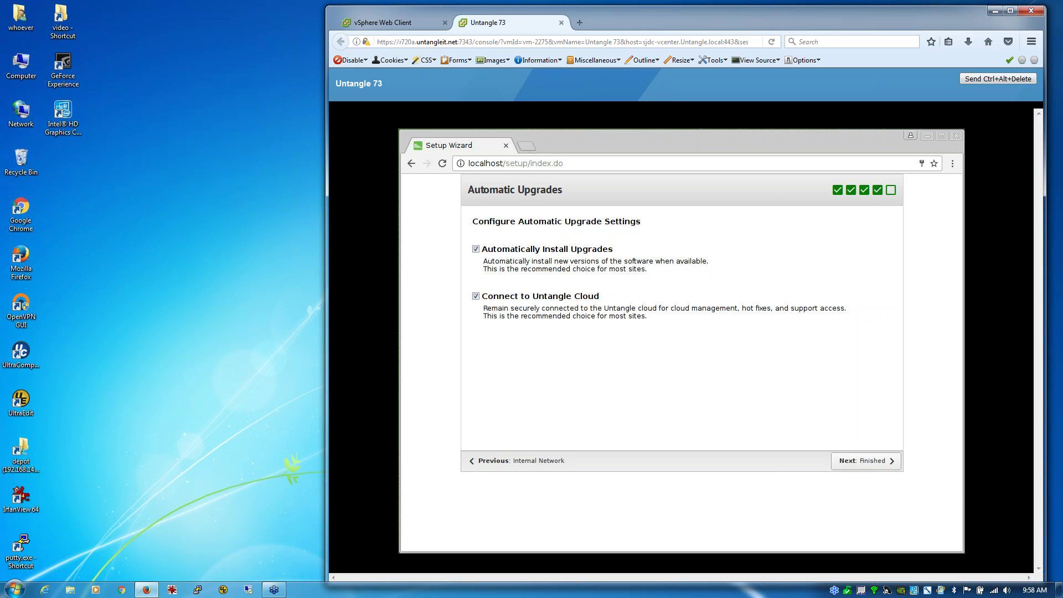
# Step: Keep automatic upgrades enabled, finish the wizard, and open the empty Apps page
pyautogui.click(863, 464)
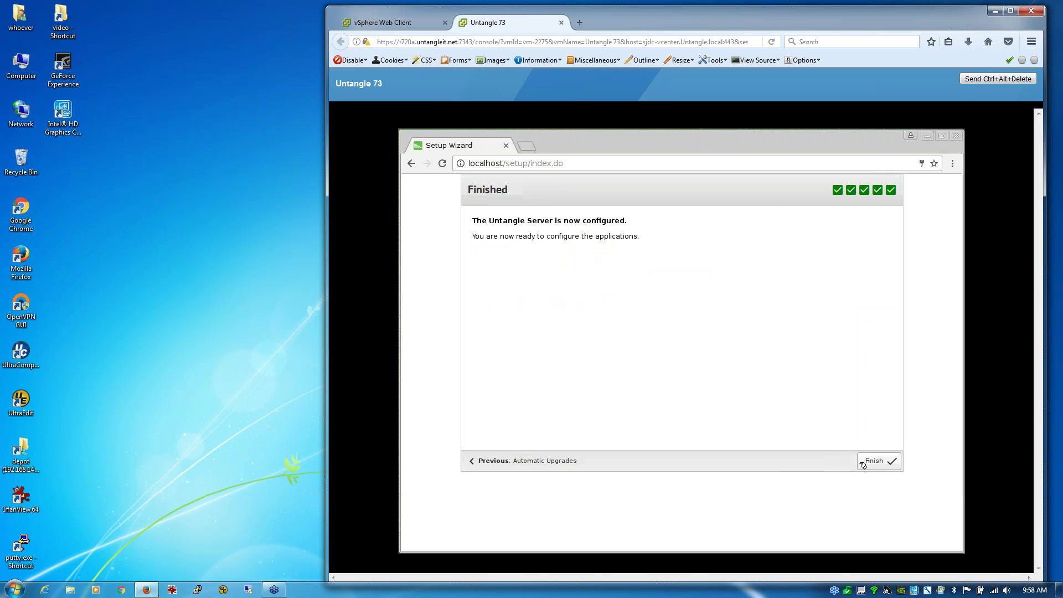
pyautogui.click(864, 464)
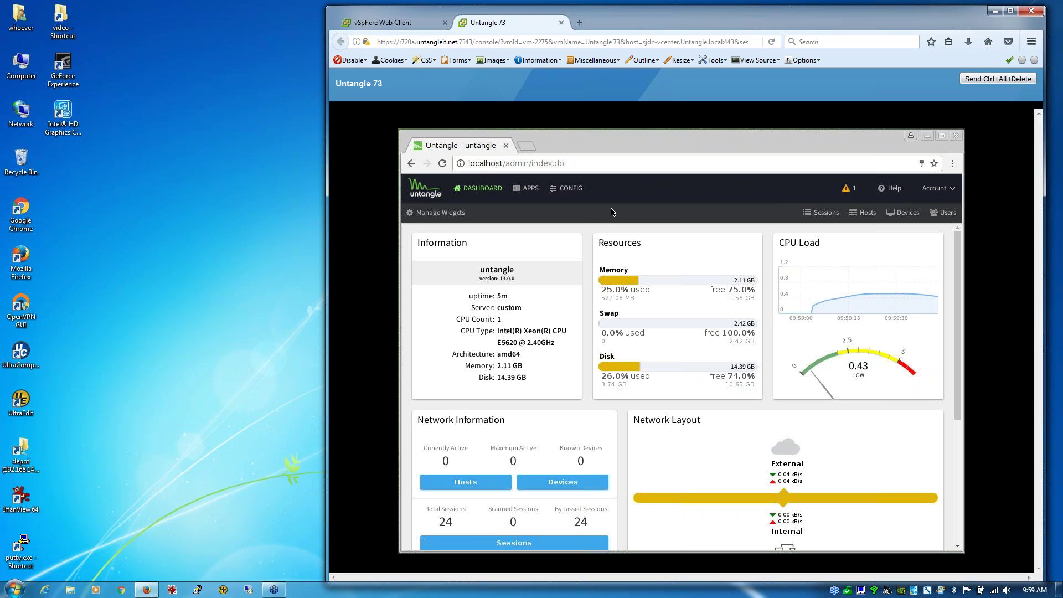
pyautogui.click(525, 189)
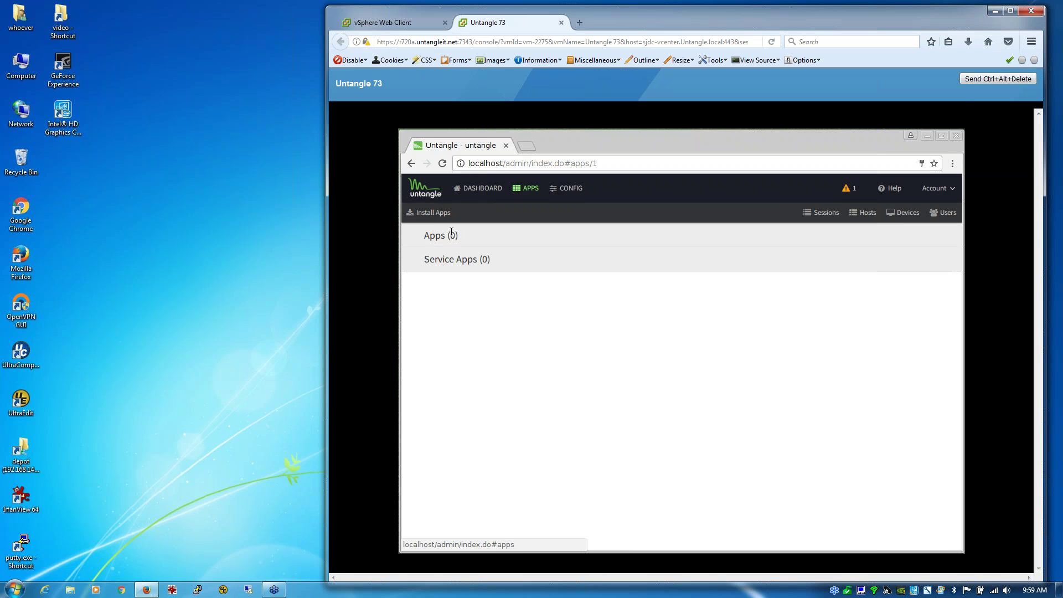
# Step: Install Web Filter and Virus Blocker Lite from the app catalogue, then return to Apps
pyautogui.click(433, 212)
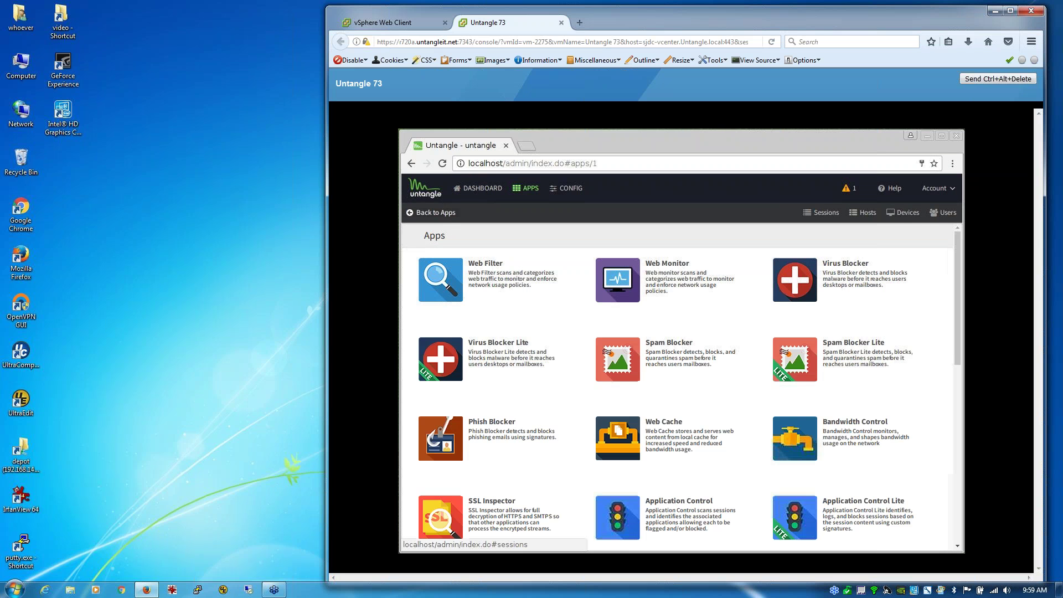
pyautogui.click(453, 304)
pyautogui.click(866, 280)
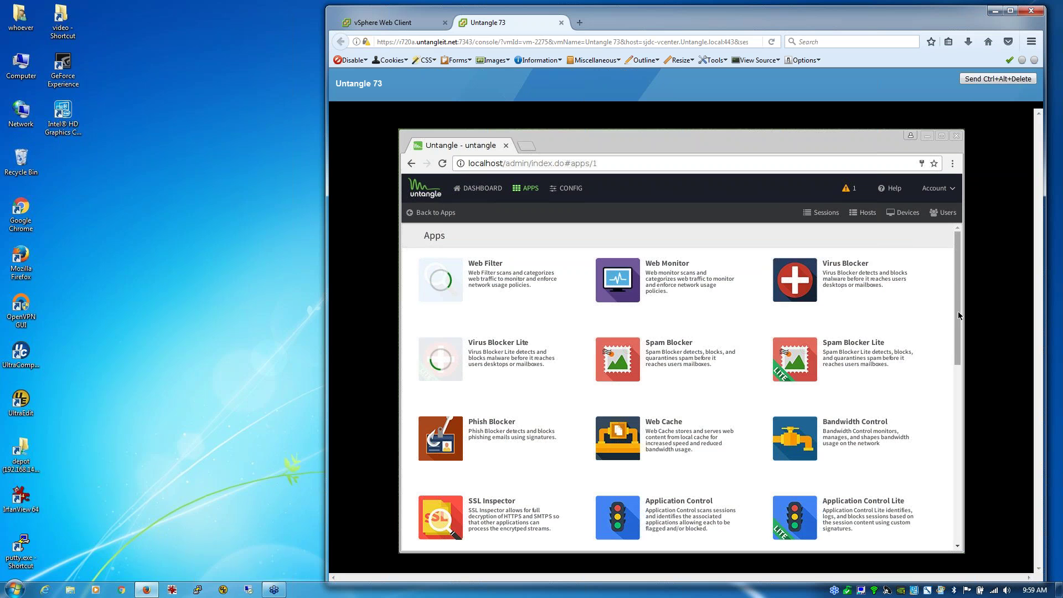
pyautogui.scroll(-2, 939, 390)
pyautogui.scroll(2, 937, 404)
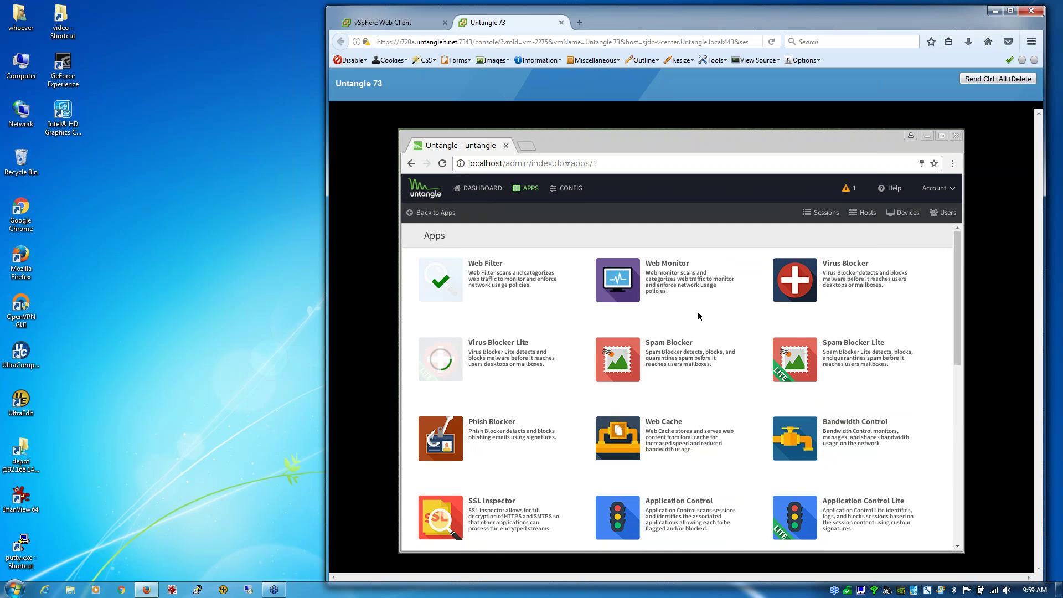
pyautogui.scroll(-5, 958, 414)
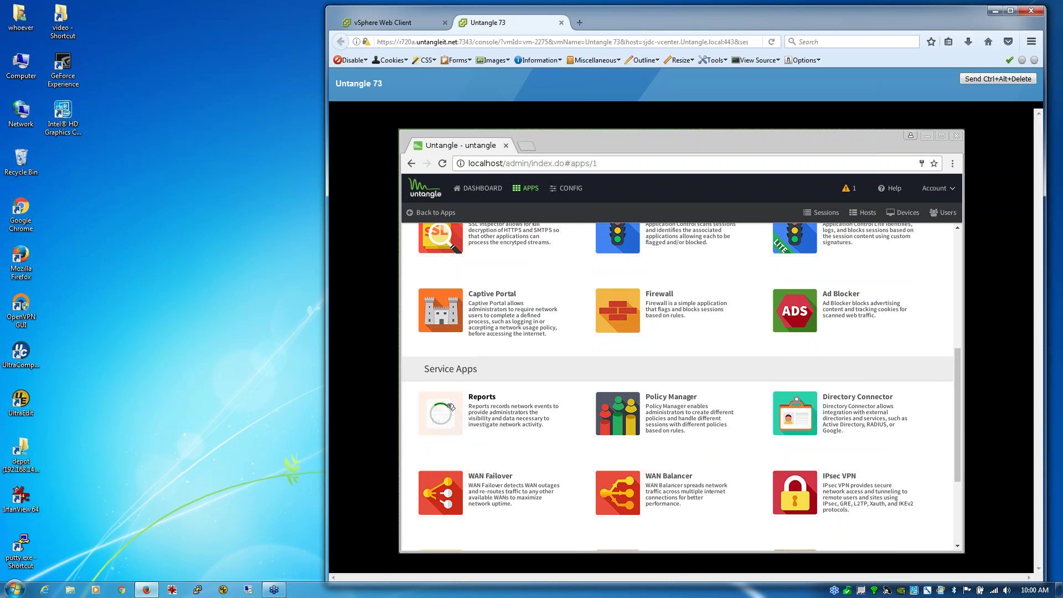
pyautogui.click(422, 209)
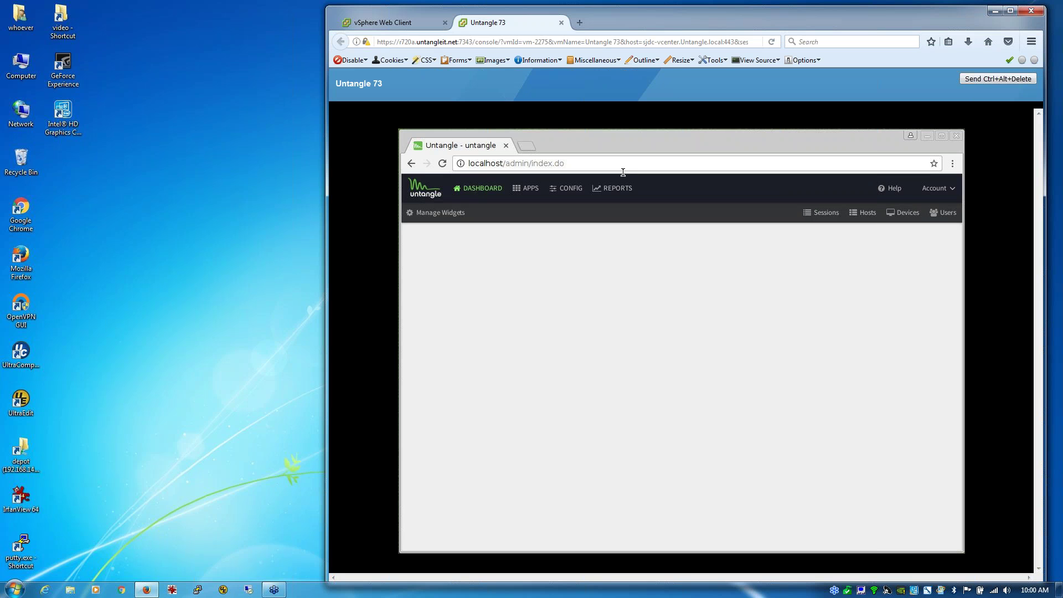
pyautogui.click(533, 191)
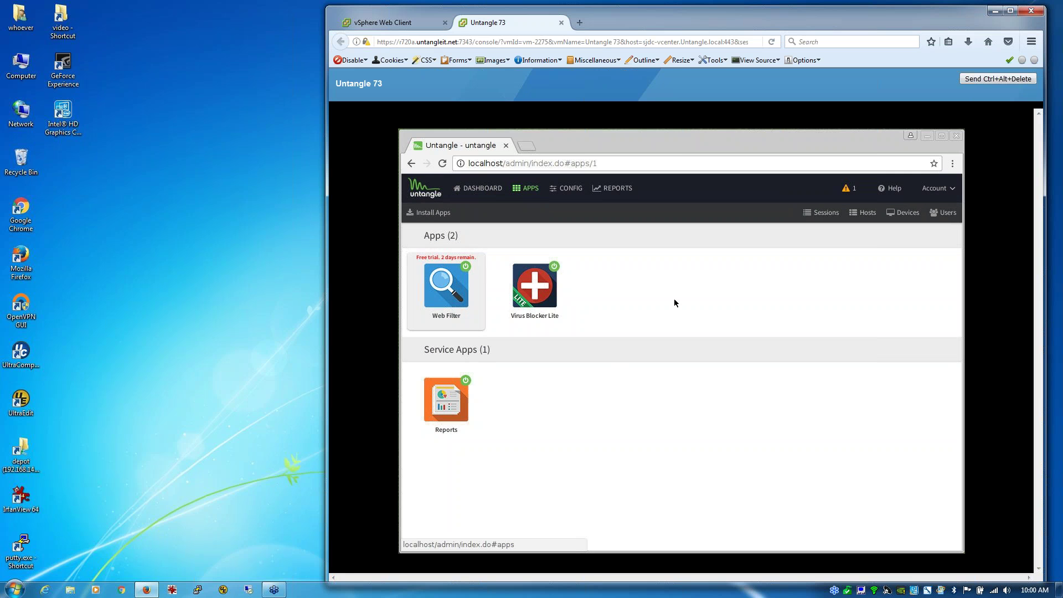
# Step: Open the Web Filter app's settings on the Categories tab
pyautogui.click(446, 285)
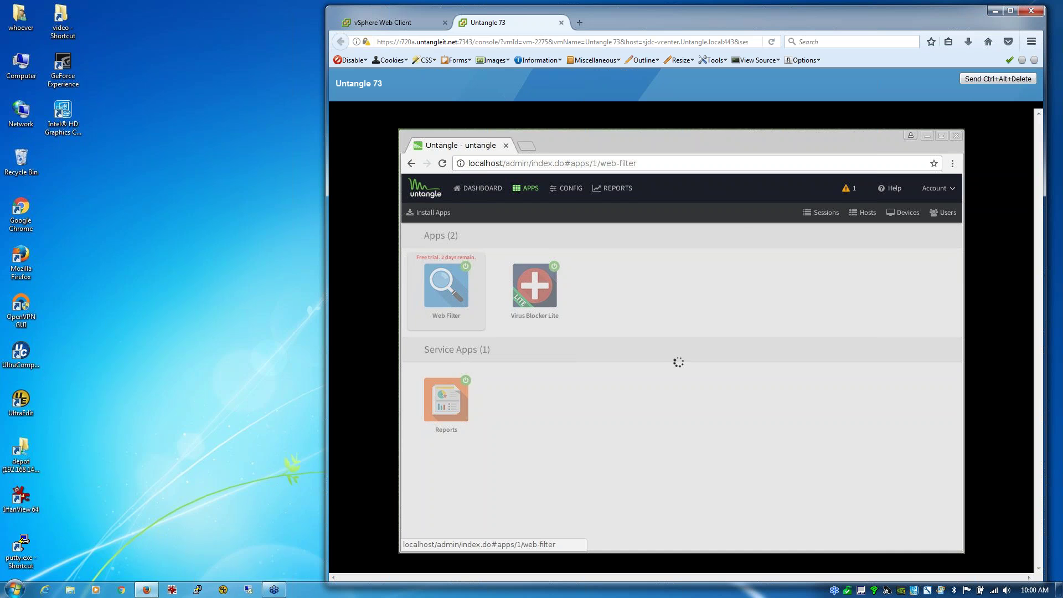
pyautogui.click(465, 231)
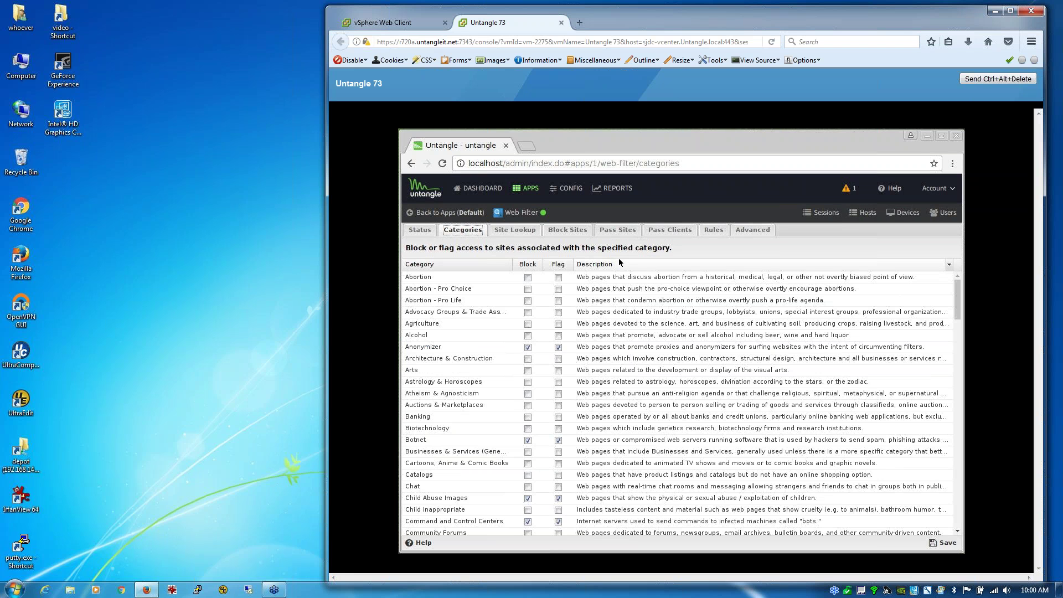
# Step: Cancel Untangle 73's Edit Settings dialog in vSphere and go to the Home overview
pyautogui.click(370, 25)
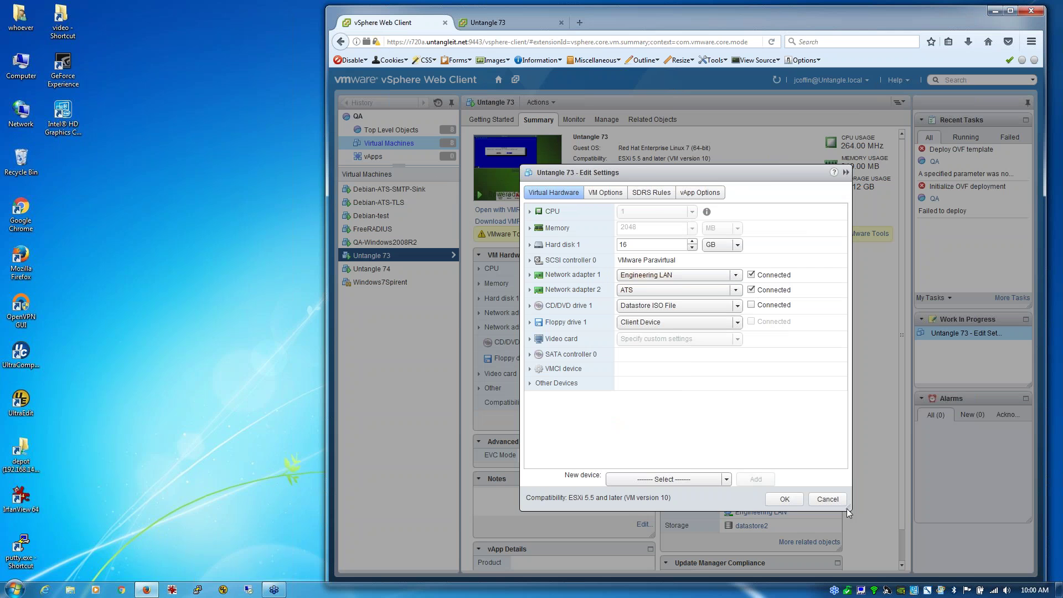
pyautogui.click(829, 499)
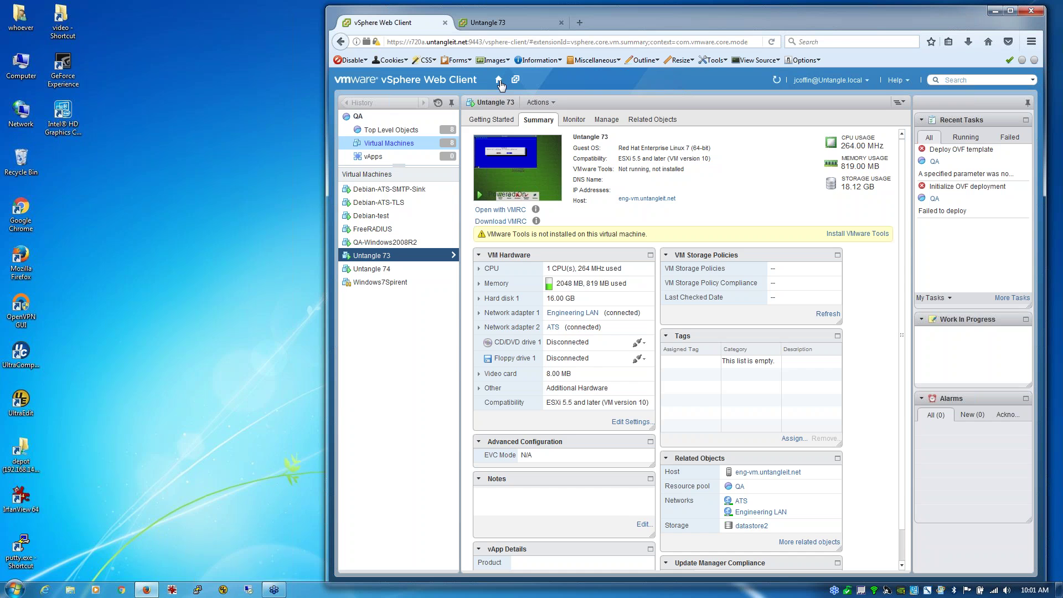
pyautogui.click(499, 81)
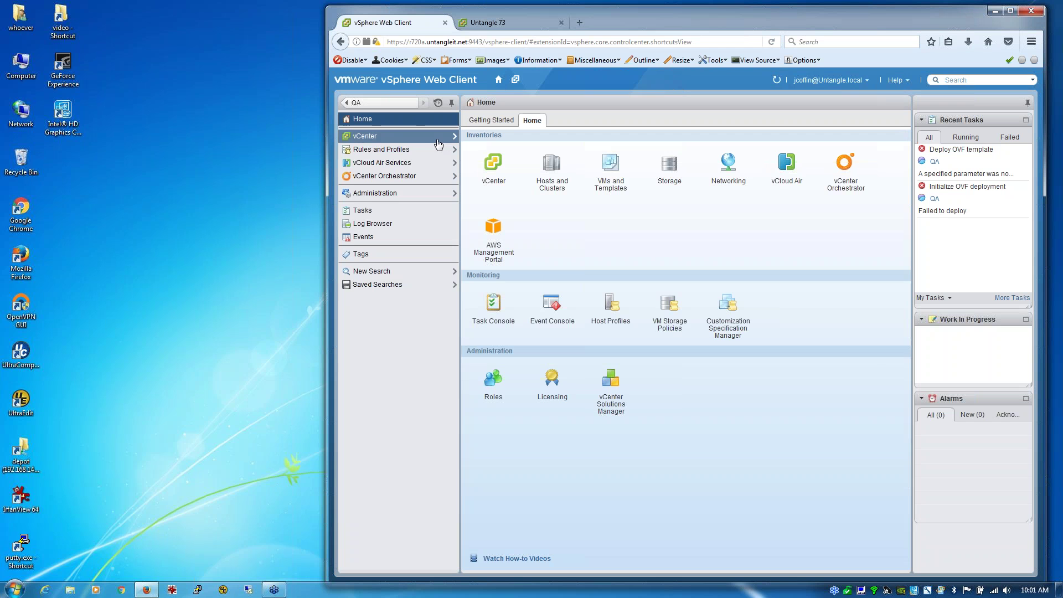
# Step: In the Networking inventory, navigate through Untangle > Datacenters to the UT - engineering datacenter
pyautogui.click(716, 173)
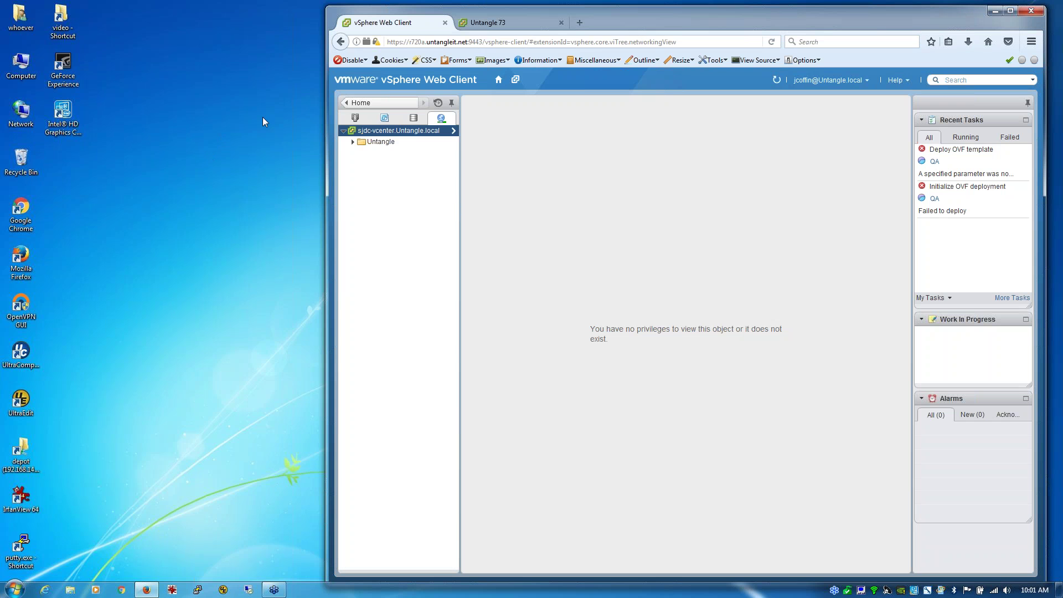
pyautogui.click(378, 142)
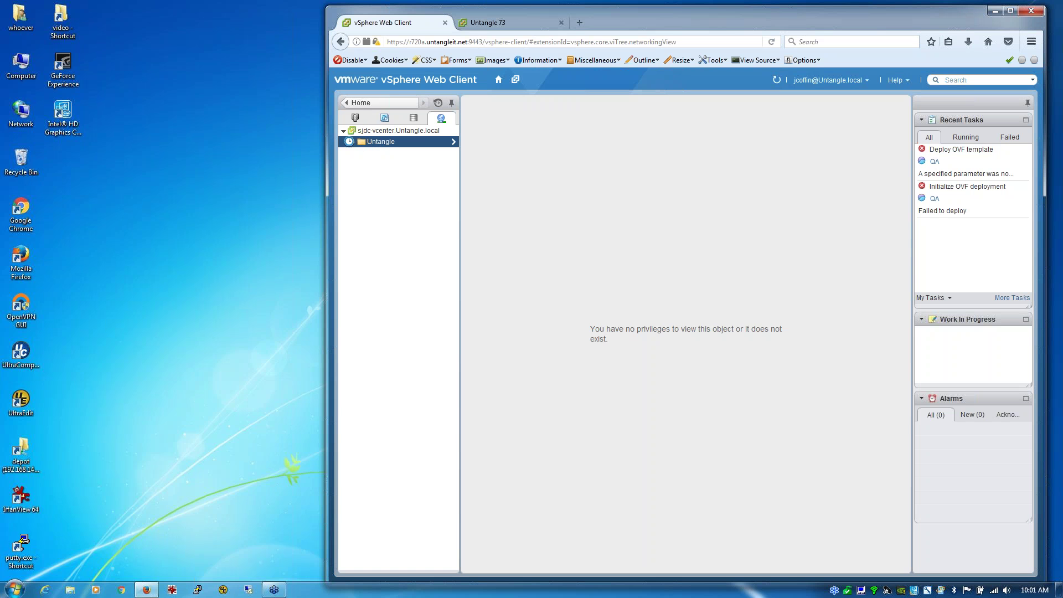
pyautogui.click(349, 141)
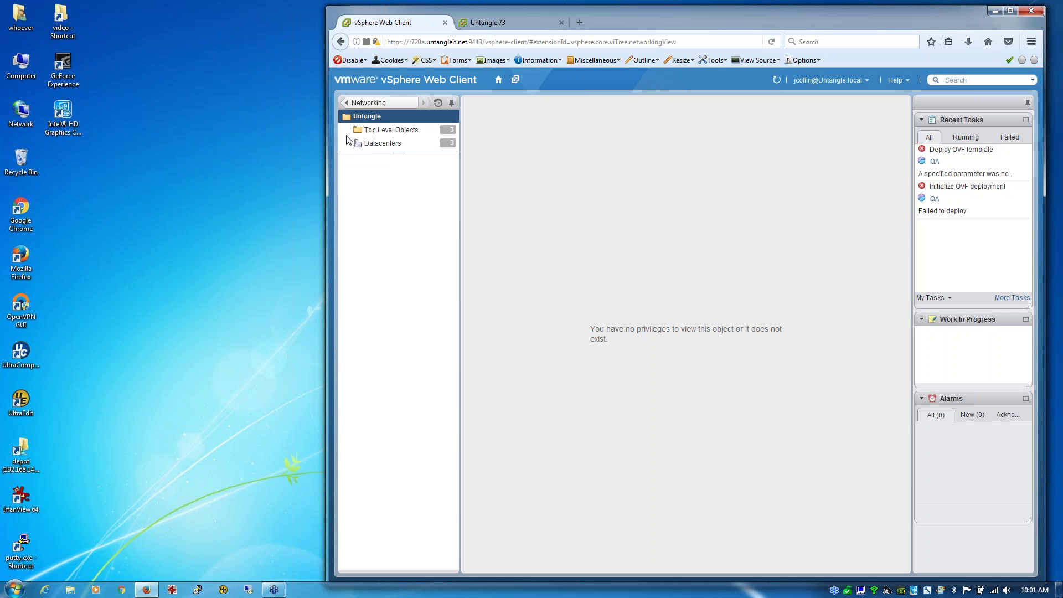
pyautogui.click(389, 143)
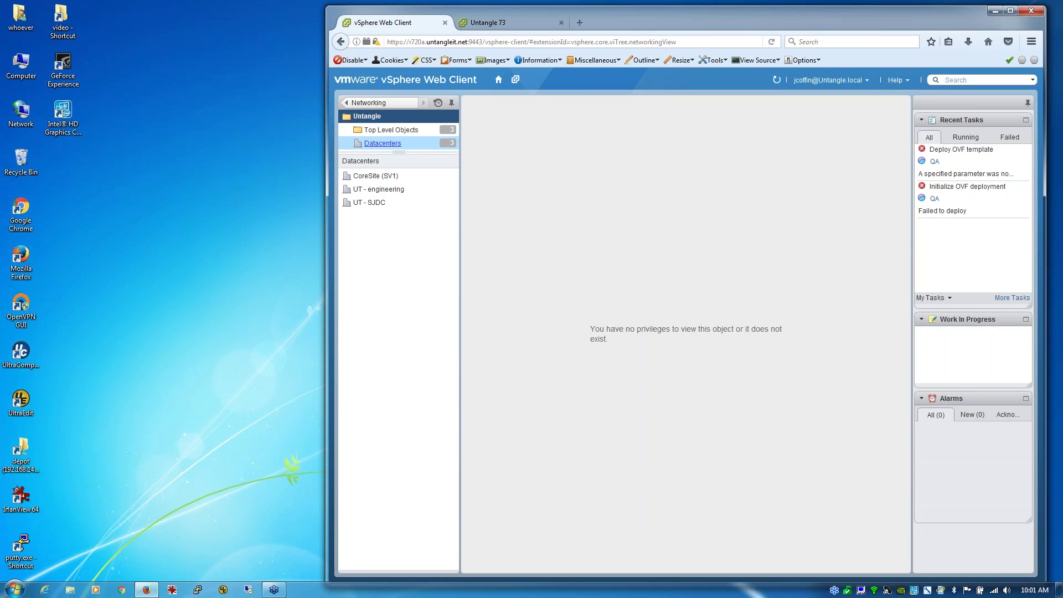
pyautogui.click(388, 190)
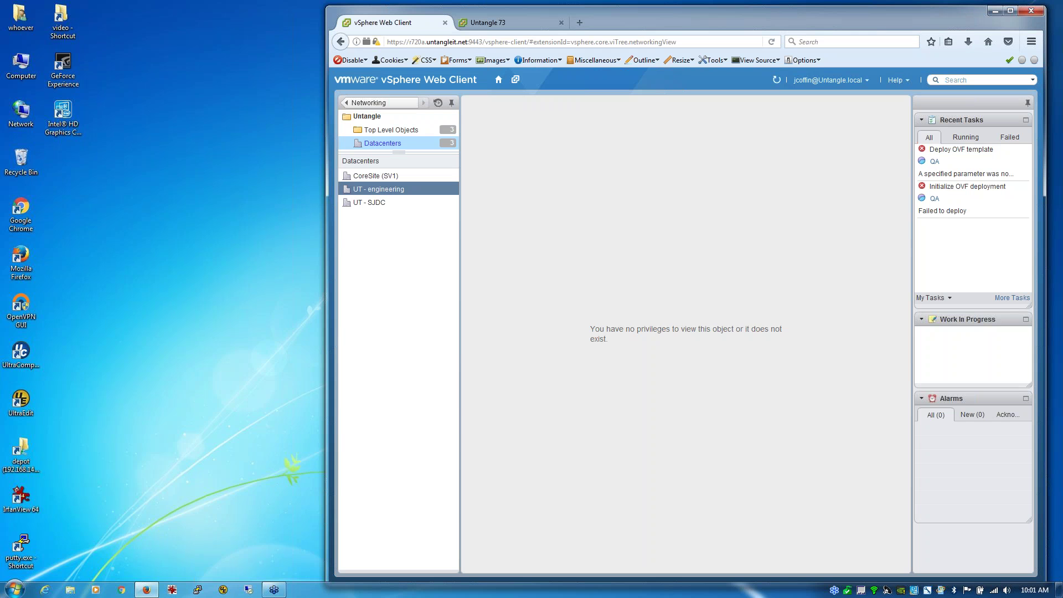
pyautogui.click(349, 190)
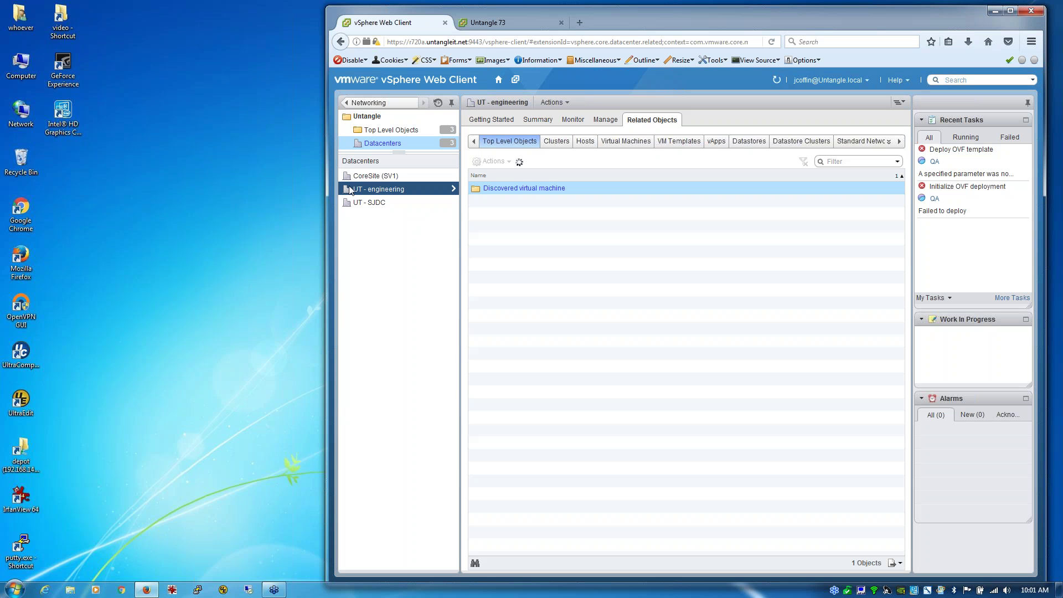
# Step: Check UT - engineering's Standard Networks and its Summary, showing 0 hosts, VMs and networks
pyautogui.click(538, 119)
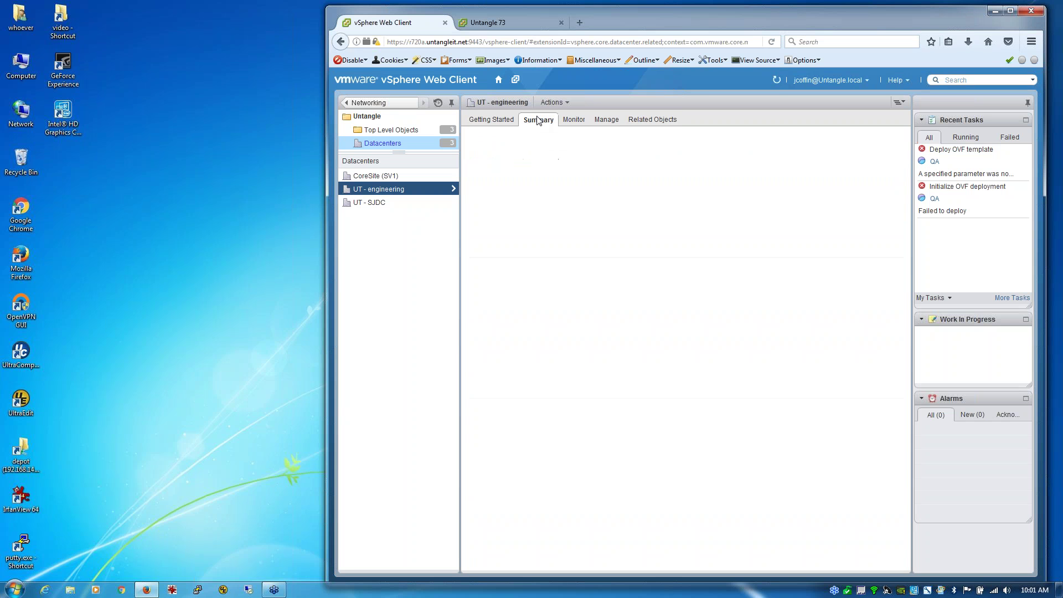
pyautogui.click(510, 119)
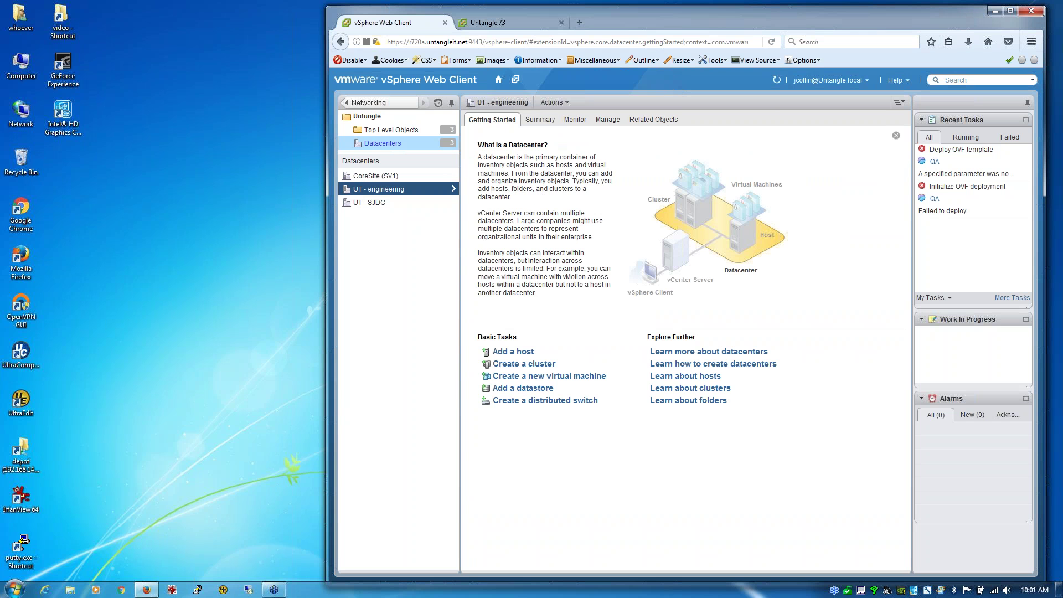
pyautogui.click(454, 191)
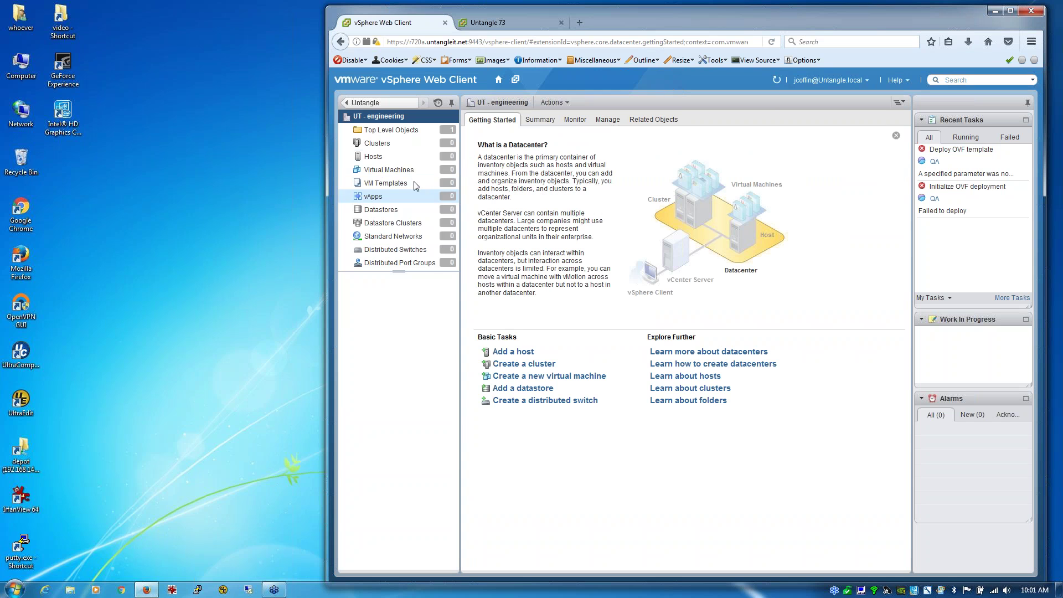
pyautogui.click(383, 236)
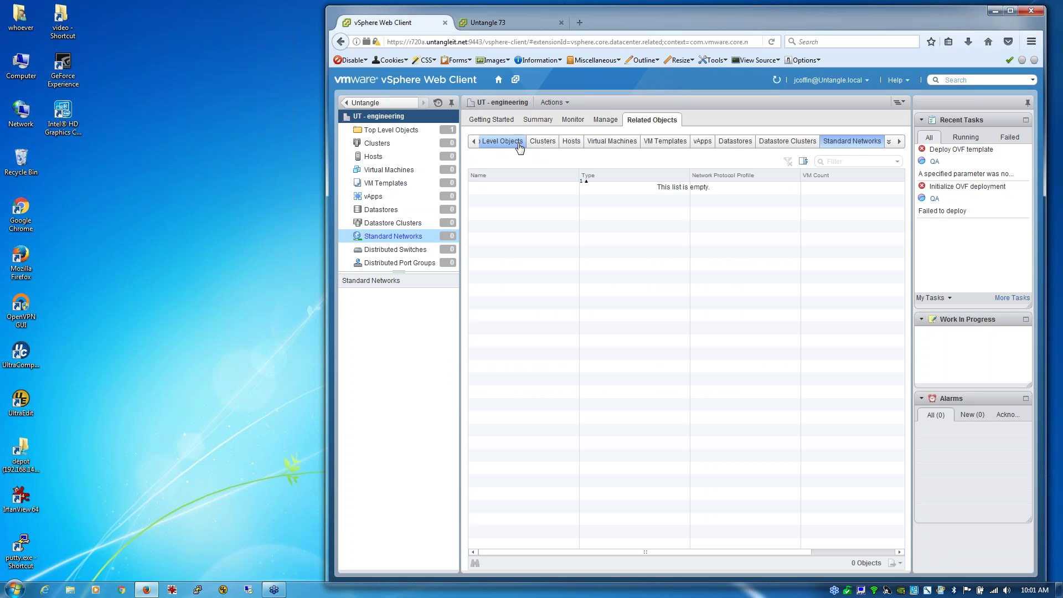
pyautogui.click(528, 122)
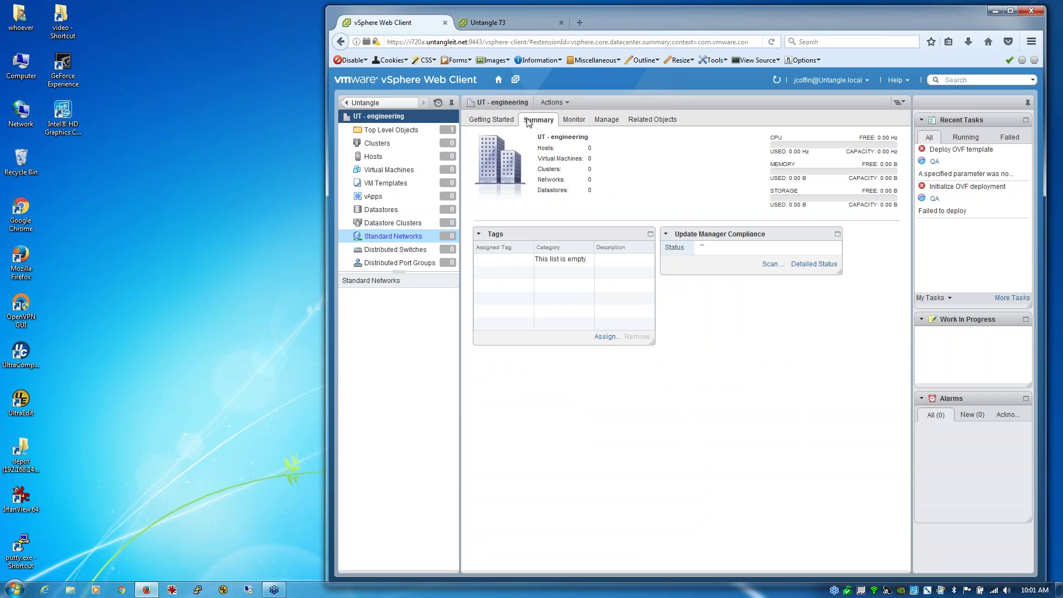
# Step: Back in the vSphere Web Client, browse the Hosts and Clusters tree through QA and the Untangle folder
pyautogui.click(502, 25)
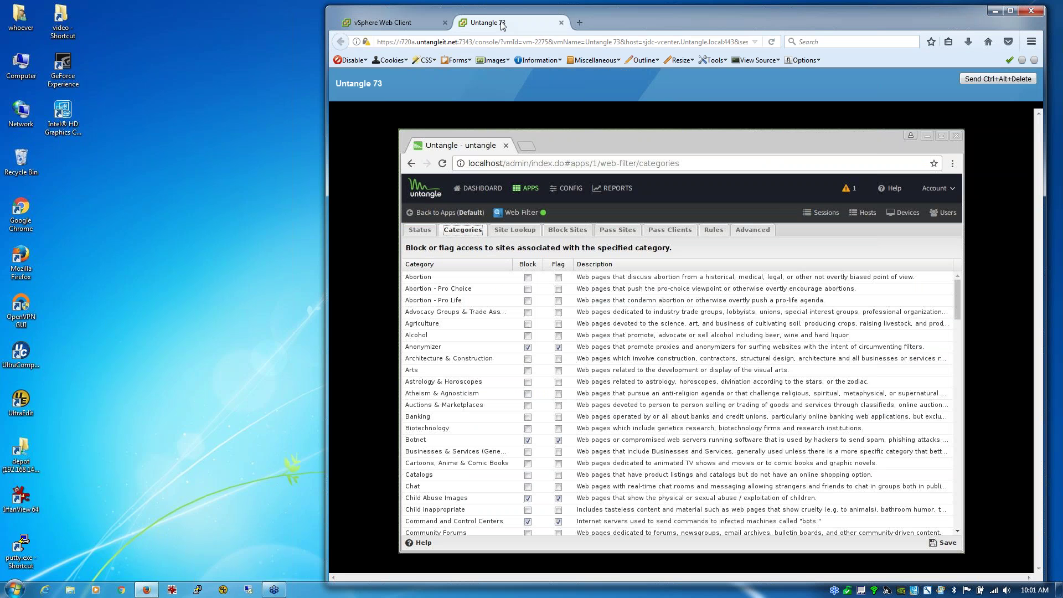
pyautogui.click(355, 25)
pyautogui.click(379, 102)
pyautogui.click(374, 103)
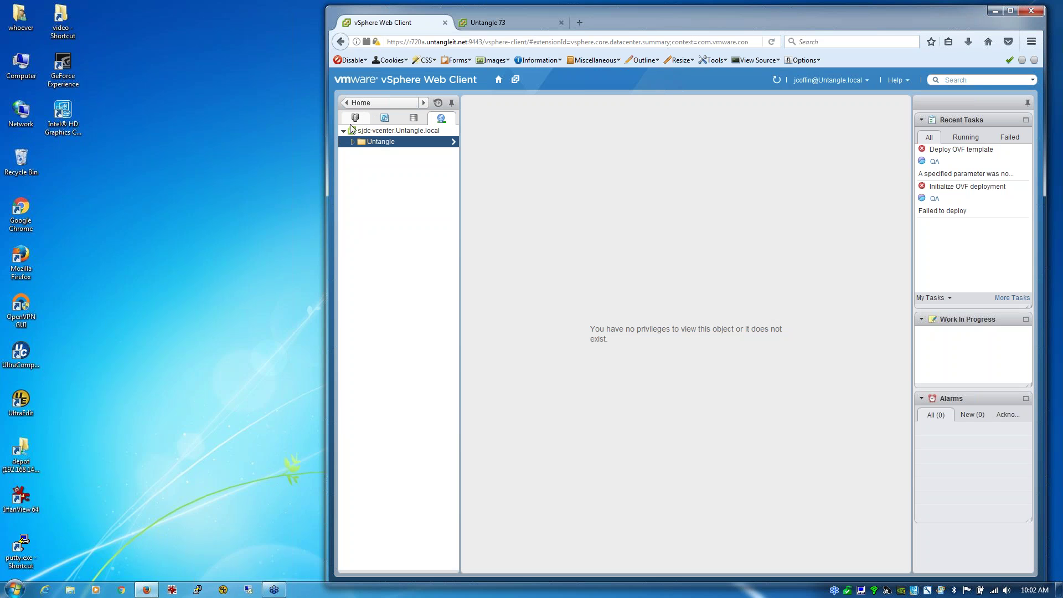
pyautogui.click(354, 118)
pyautogui.click(400, 185)
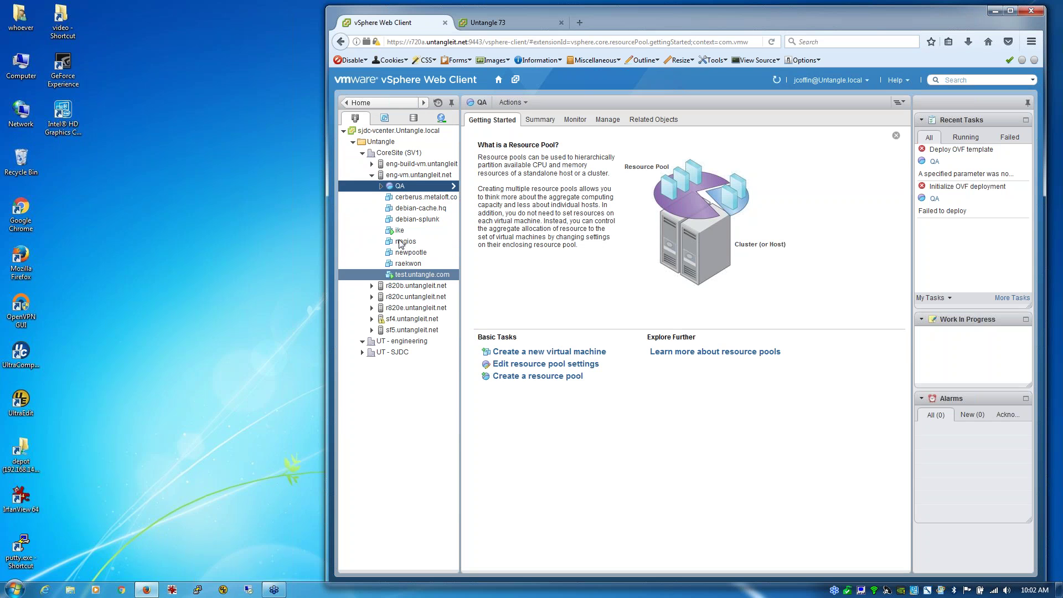
pyautogui.doubleClick(402, 187)
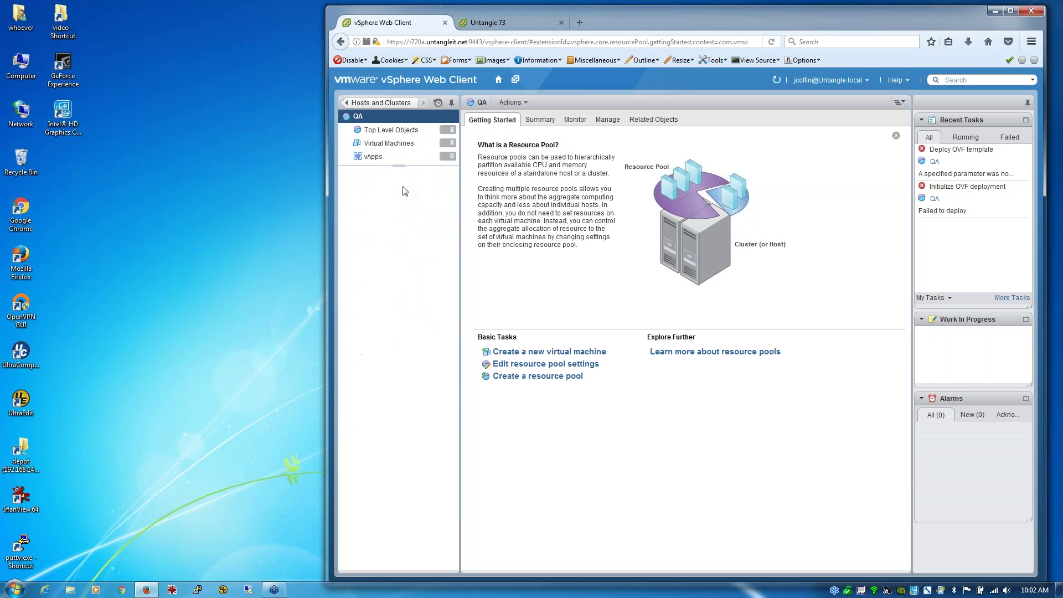
pyautogui.click(357, 105)
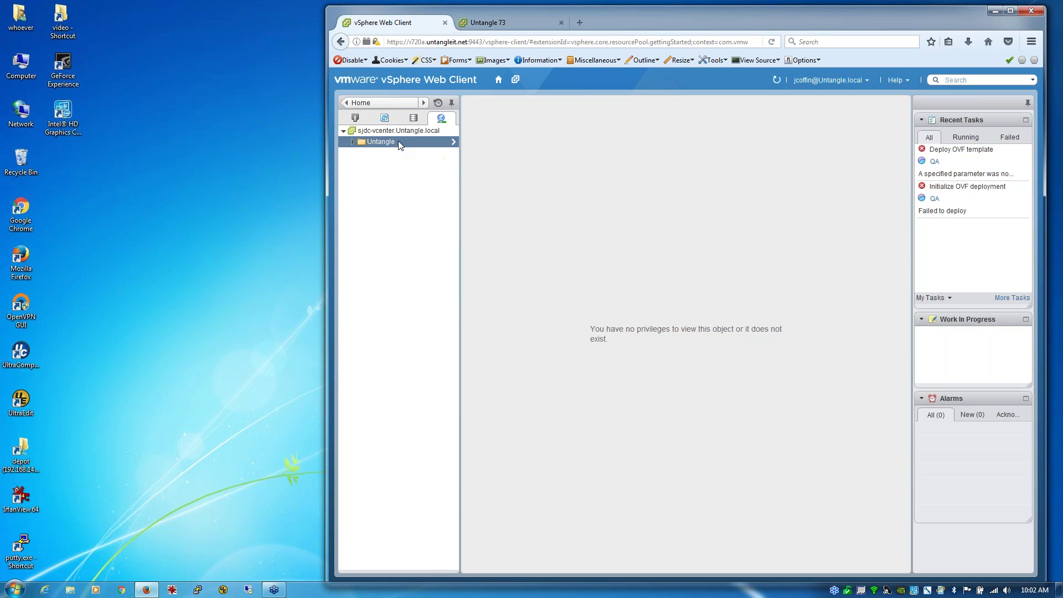
pyautogui.doubleClick(399, 143)
pyautogui.click(363, 101)
# Step: From Home, open QA > Untangle 73's summary and follow Network adapter 1's Engineering LAN link
pyautogui.click(498, 80)
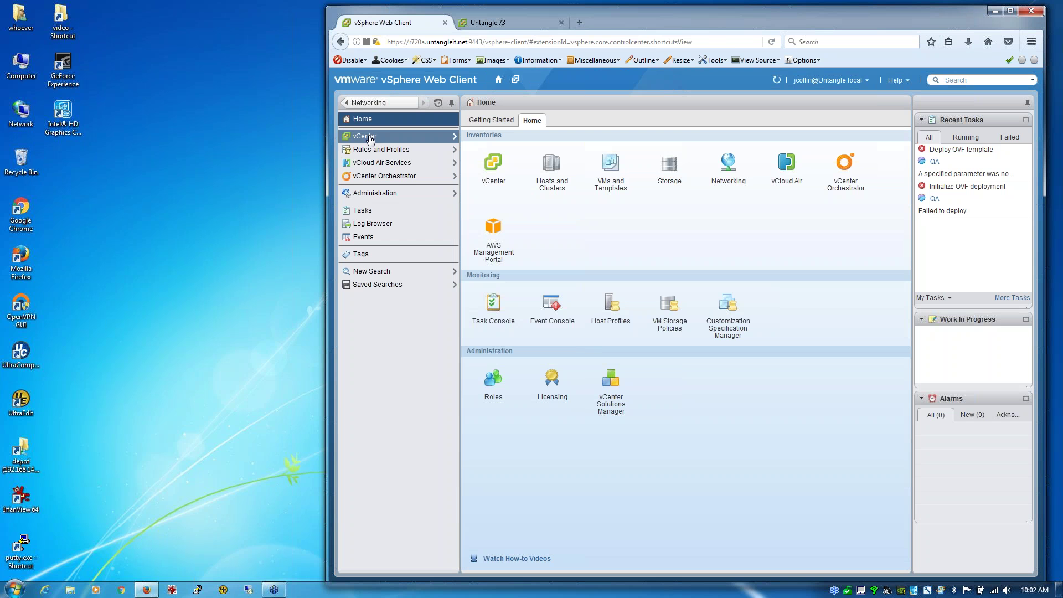
pyautogui.click(369, 137)
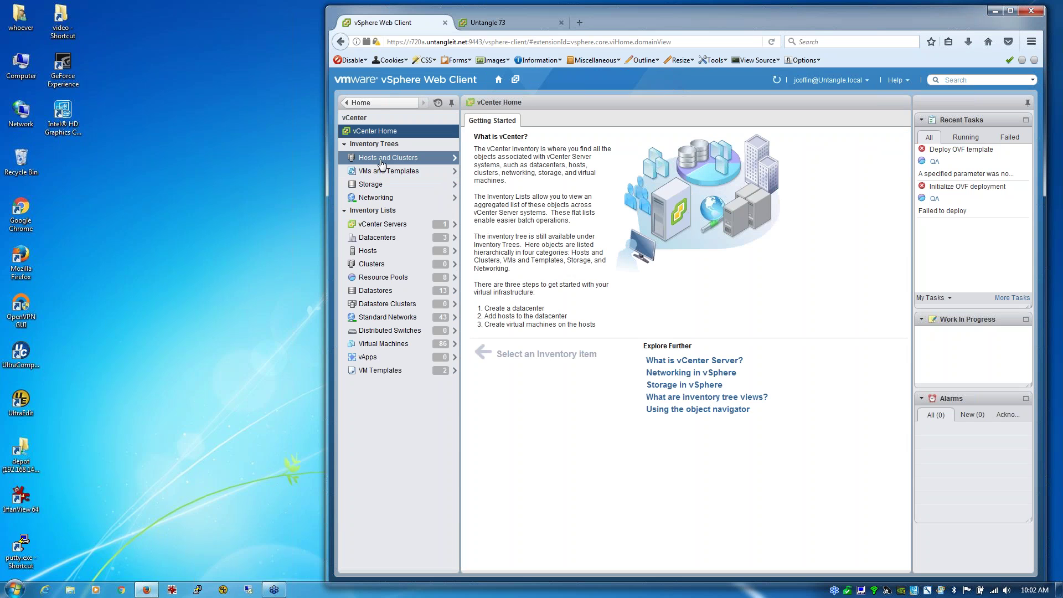
pyautogui.click(381, 172)
pyautogui.click(381, 186)
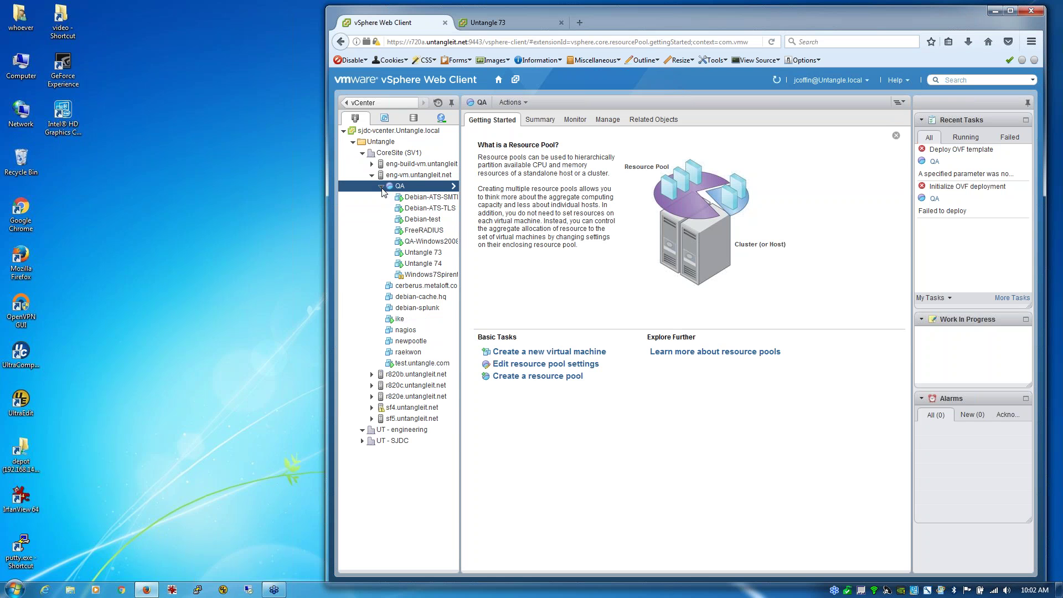
pyautogui.click(423, 256)
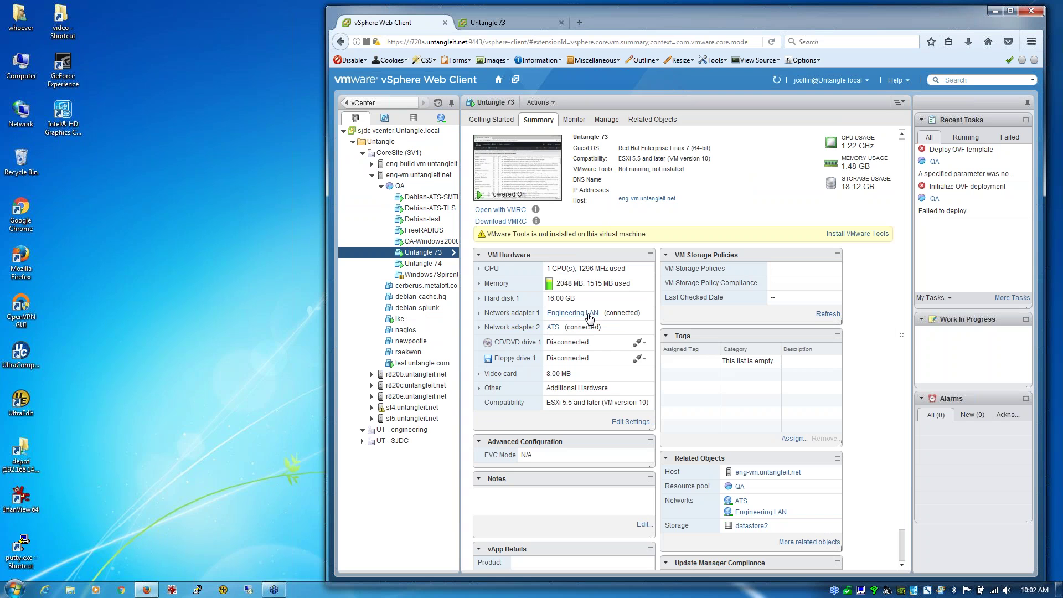
pyautogui.click(587, 315)
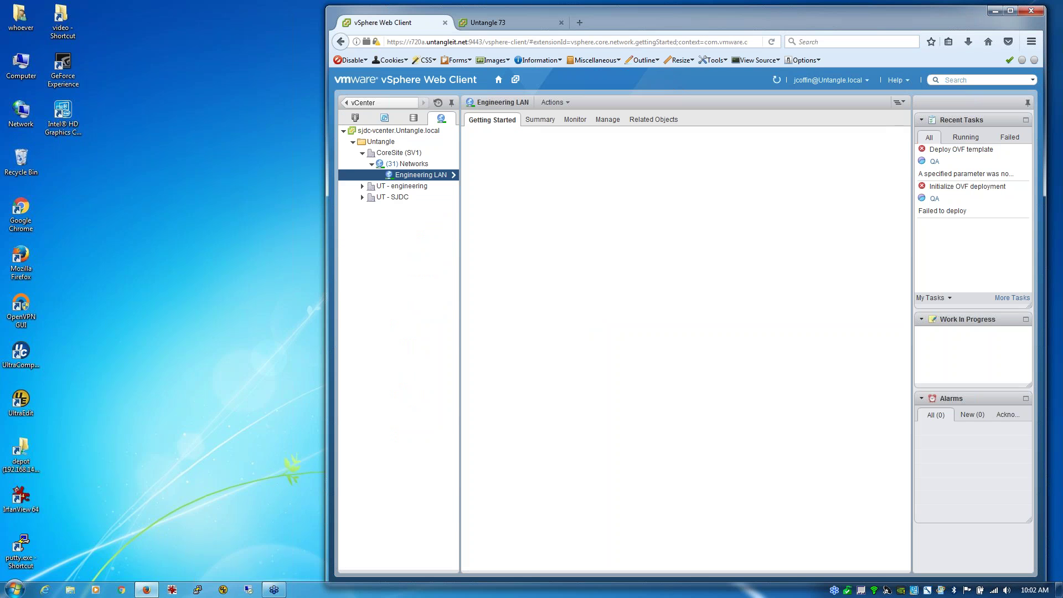
# Step: Check Engineering LAN's Summary and Monitor tabs and the 31 Networks list, then return to the Untangle 73 console
pyautogui.click(542, 124)
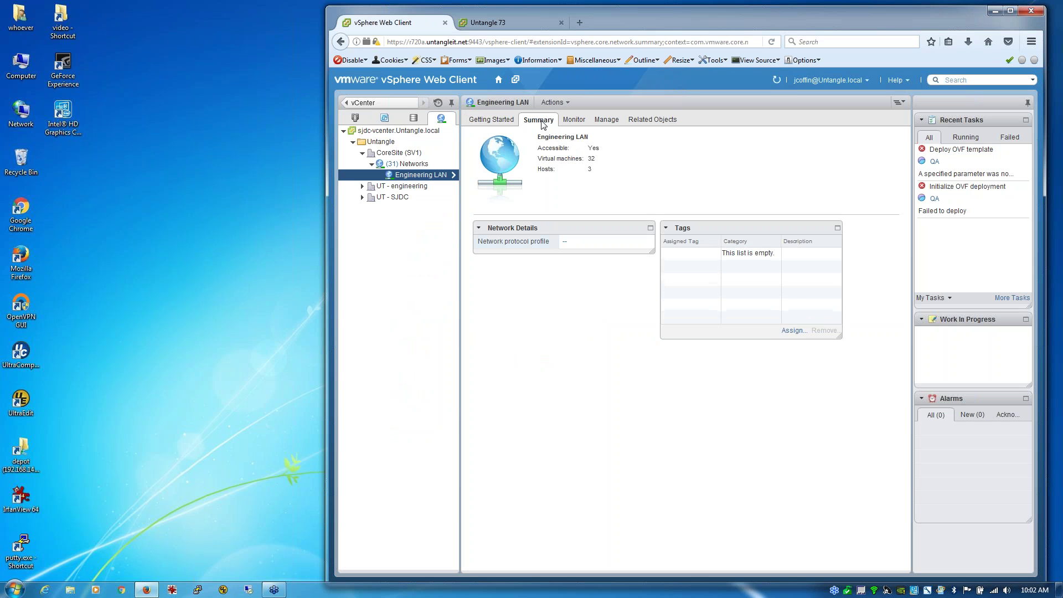
pyautogui.click(577, 127)
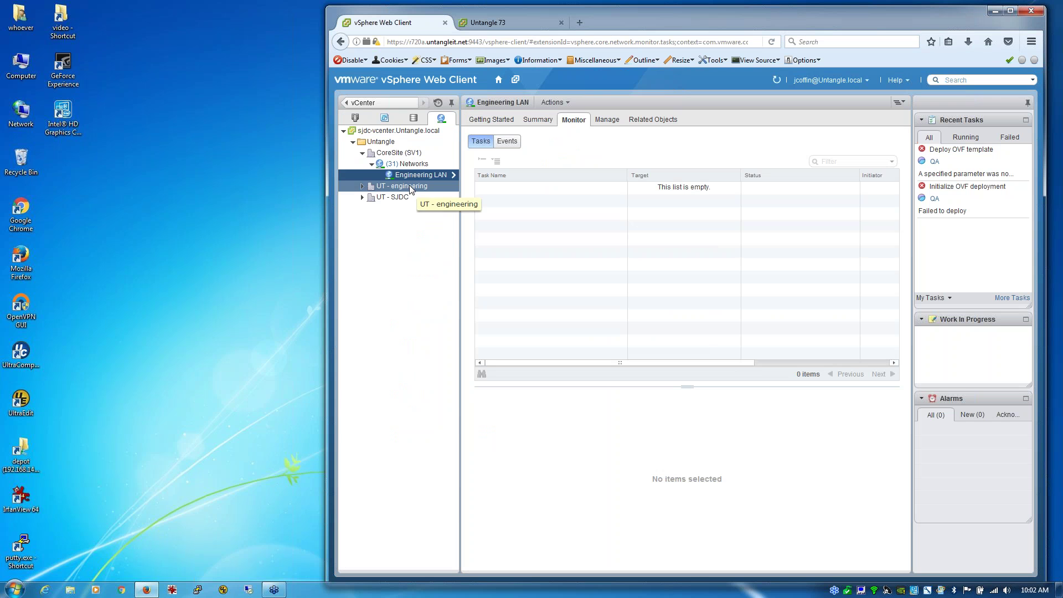
pyautogui.click(402, 164)
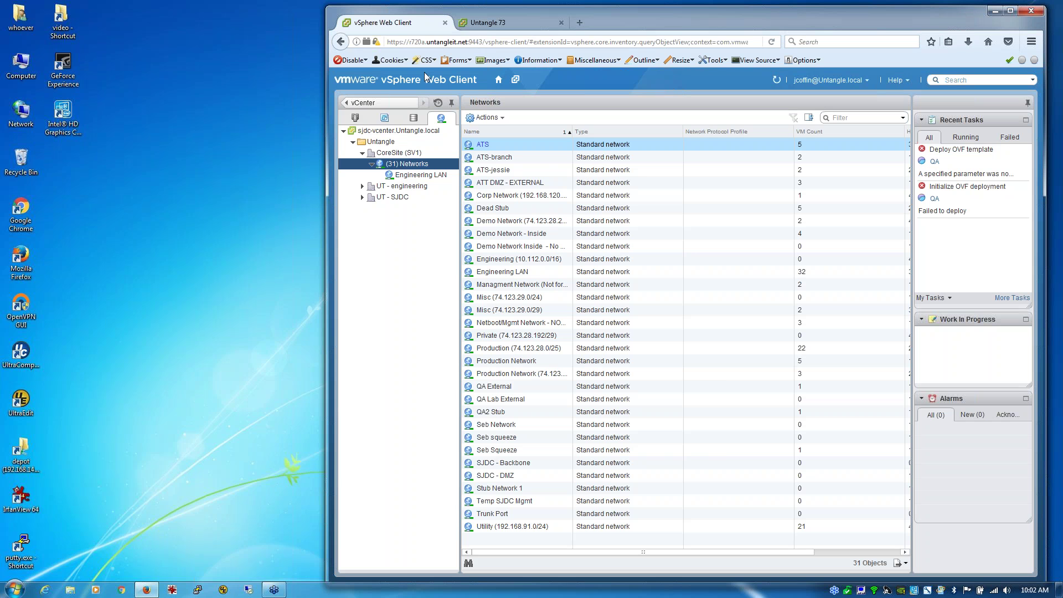
pyautogui.click(479, 24)
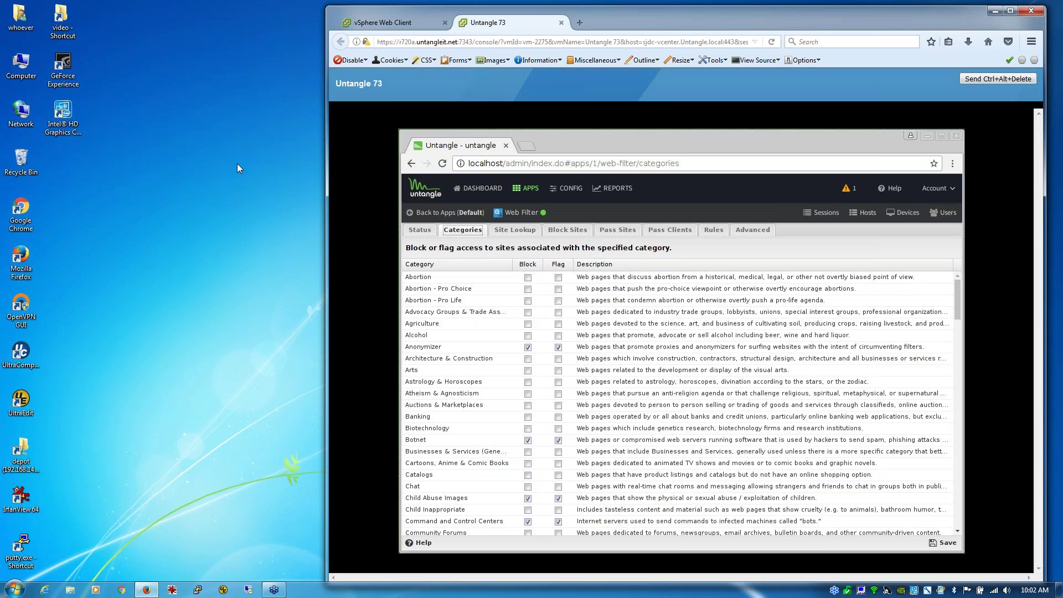
# Step: In Chrome, go to Google Drive and open the Tech Talks deck from Shared with me
pyautogui.click(121, 588)
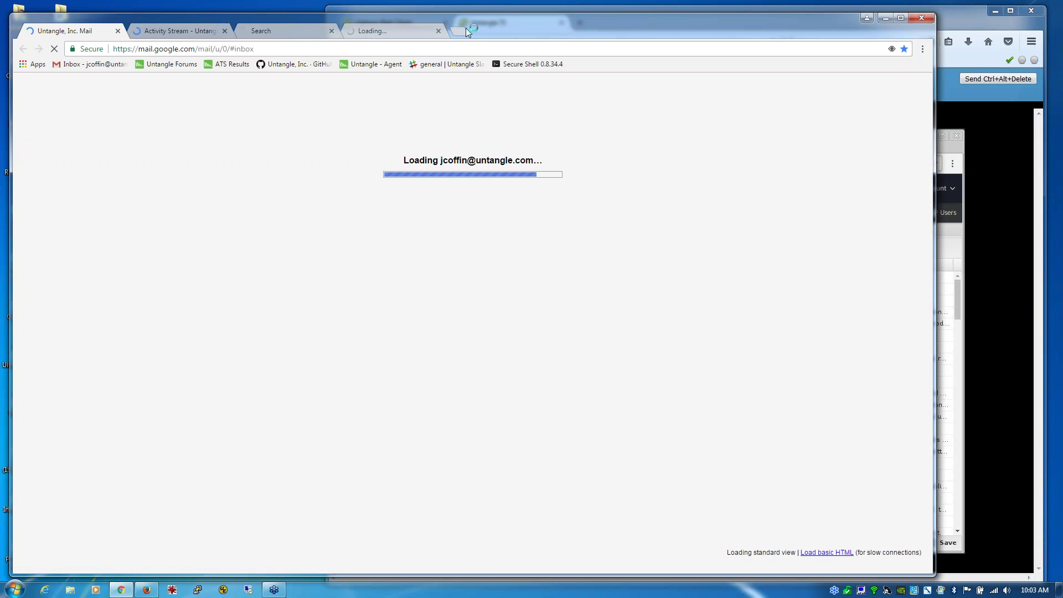
pyautogui.click(465, 29)
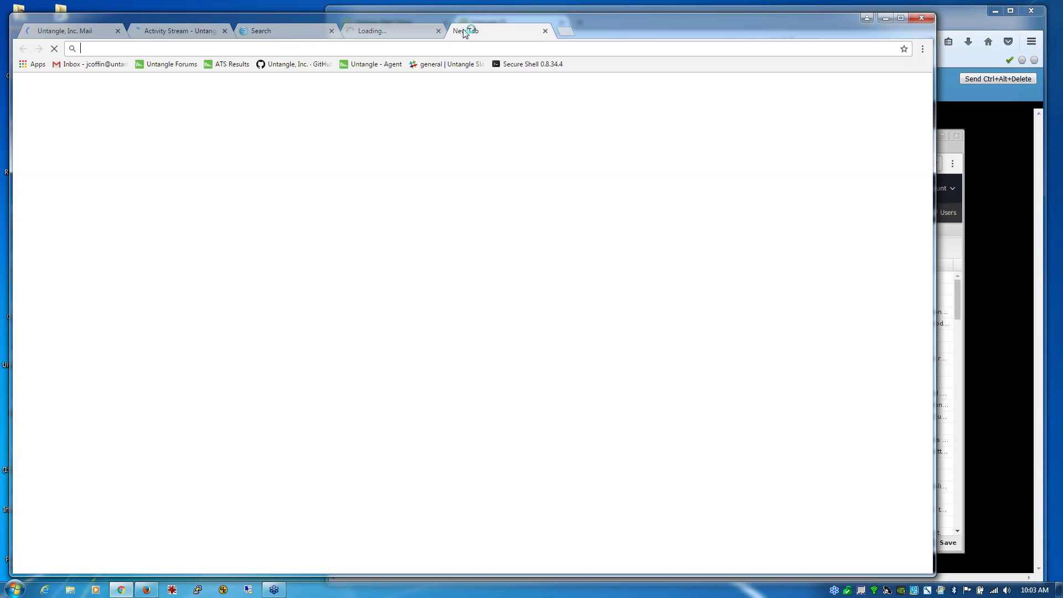
pyautogui.write('drive.google.com')
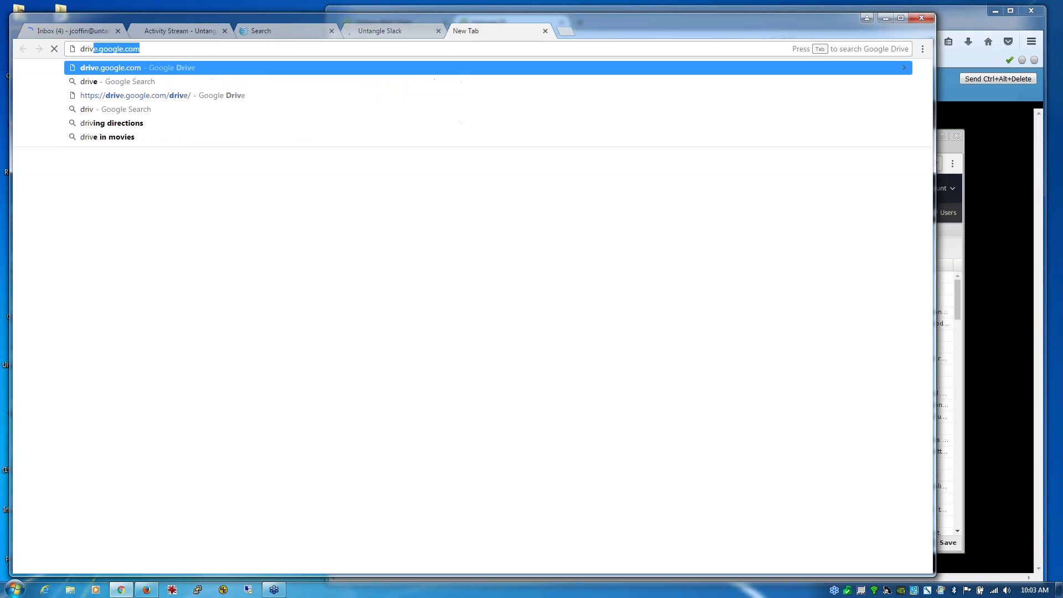
pyautogui.press('Return')
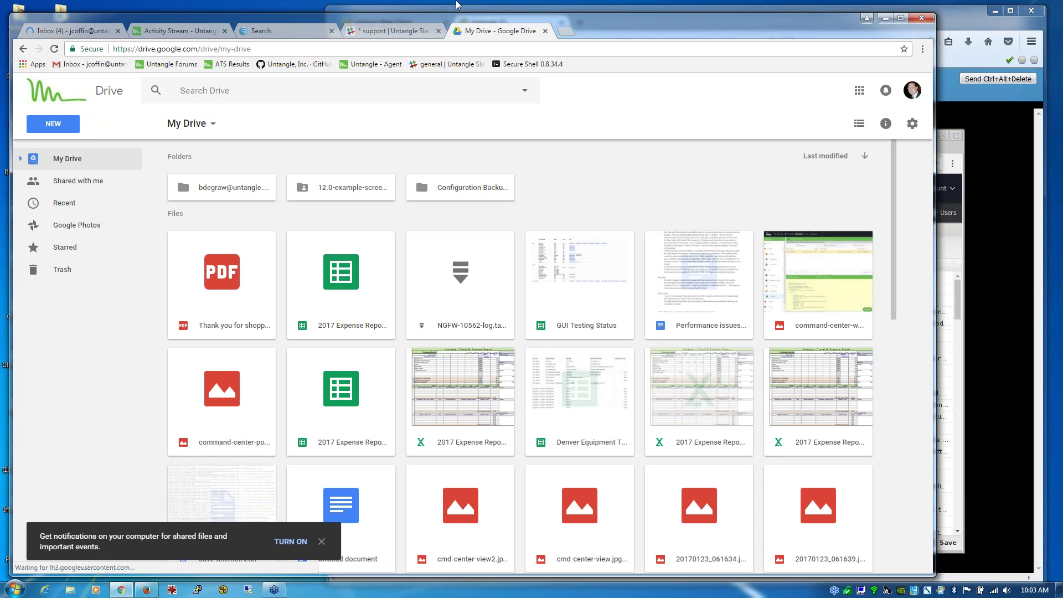
pyautogui.click(73, 185)
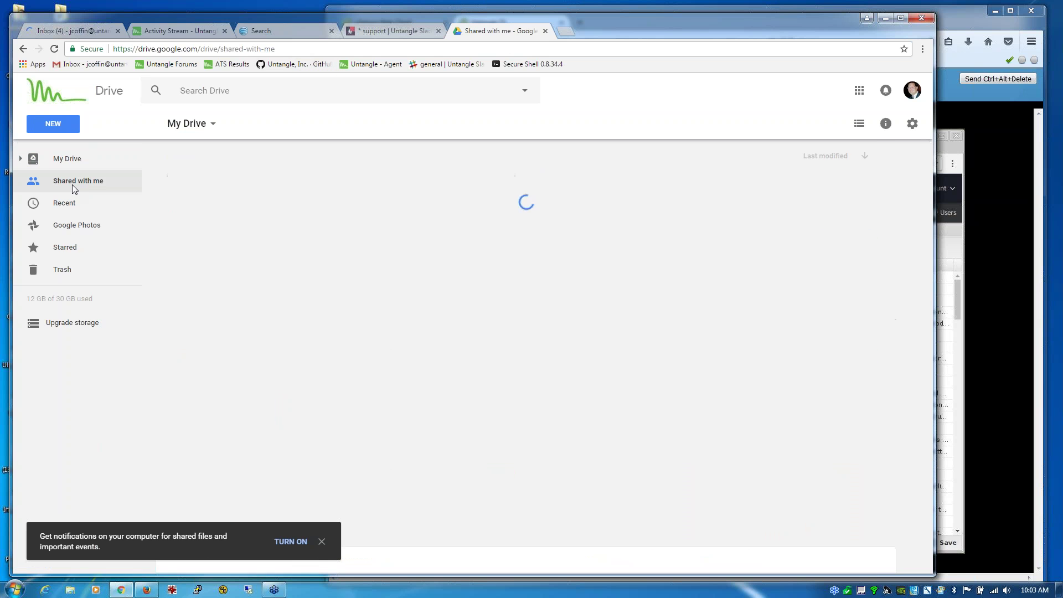
pyautogui.doubleClick(204, 228)
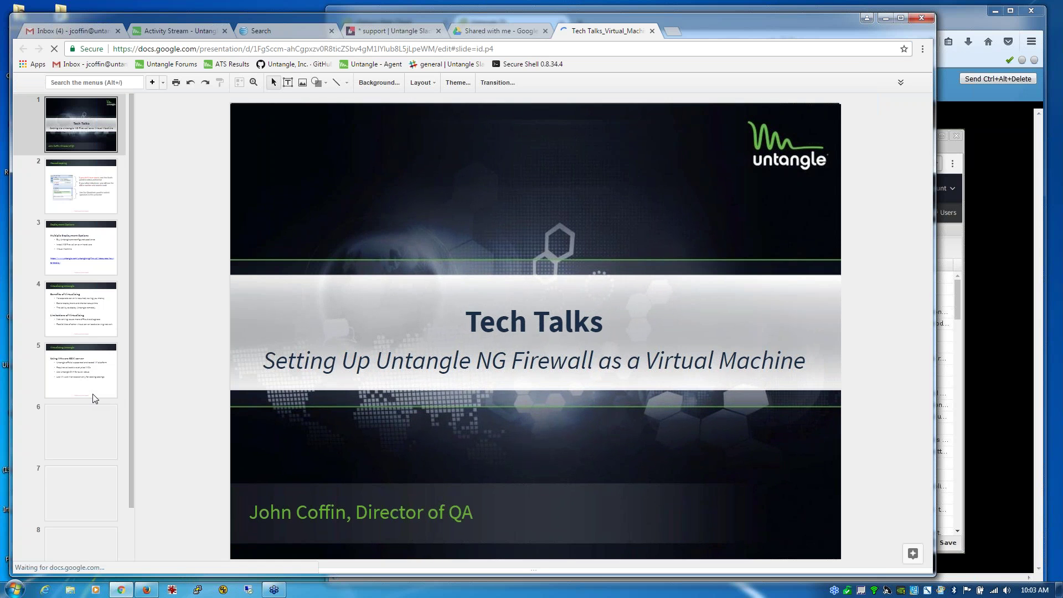
# Step: Step through slides 5, 6 and 7 (Troubleshooting), then bring the Untangle 73 console forward
pyautogui.click(95, 397)
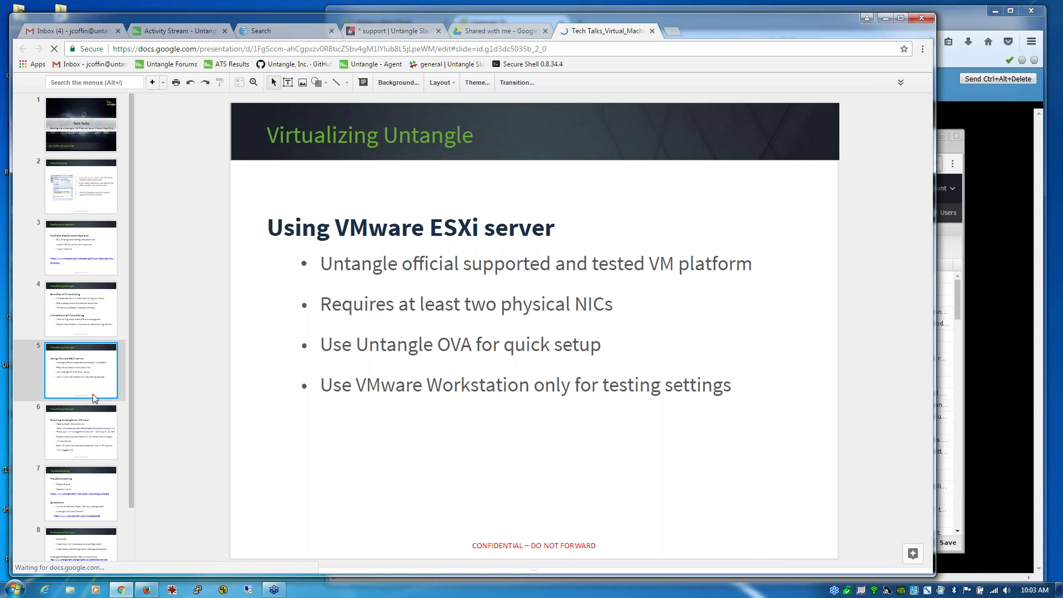
pyautogui.click(93, 455)
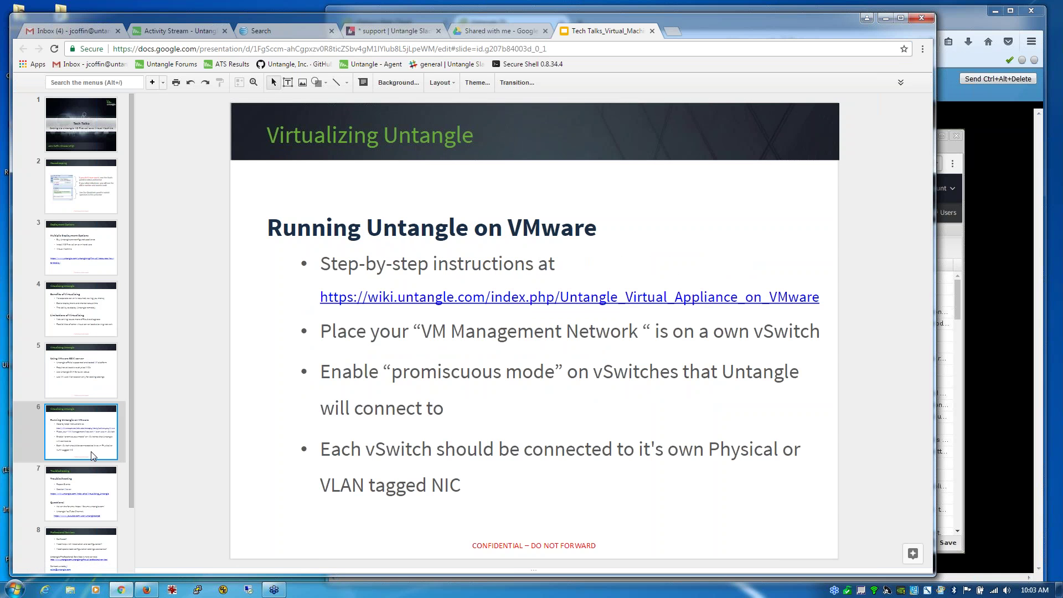
pyautogui.click(71, 501)
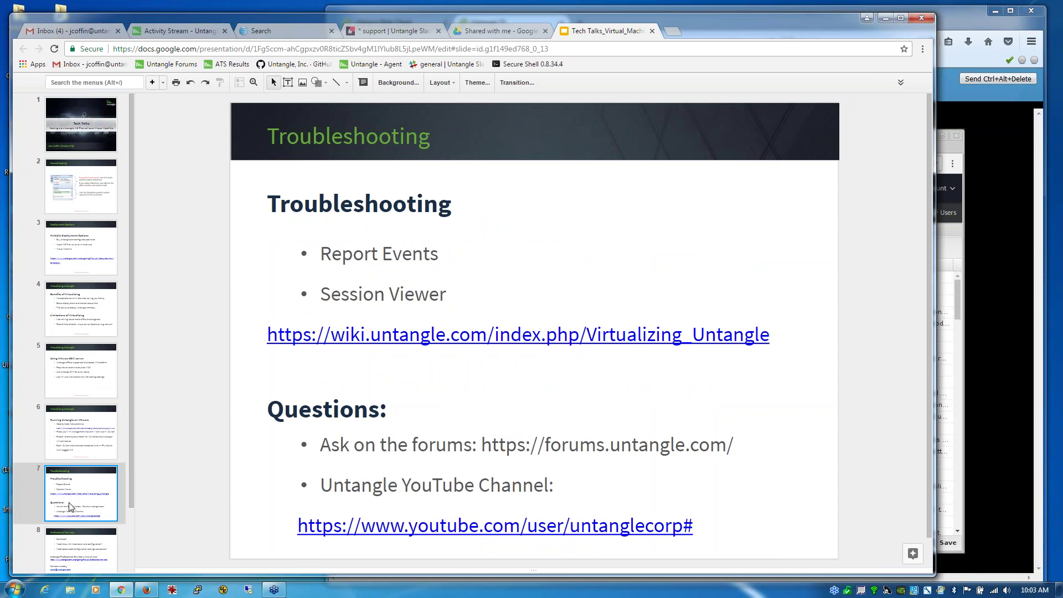
pyautogui.click(141, 411)
pyautogui.click(941, 95)
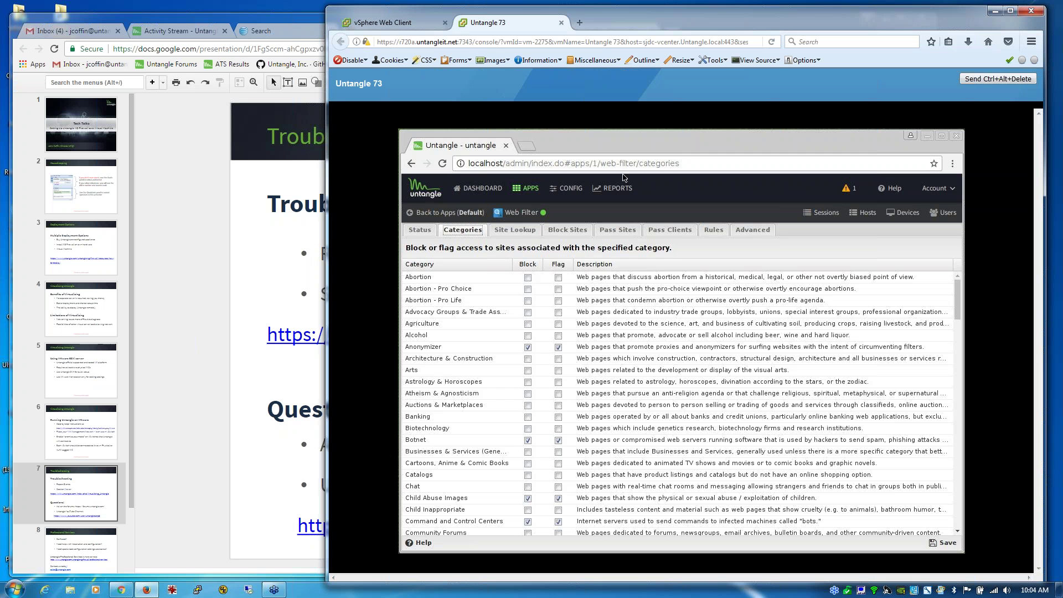
# Step: View Untangle's current sessions list, glancing at the Troubleshooting slide before returning to the console
pyautogui.click(834, 215)
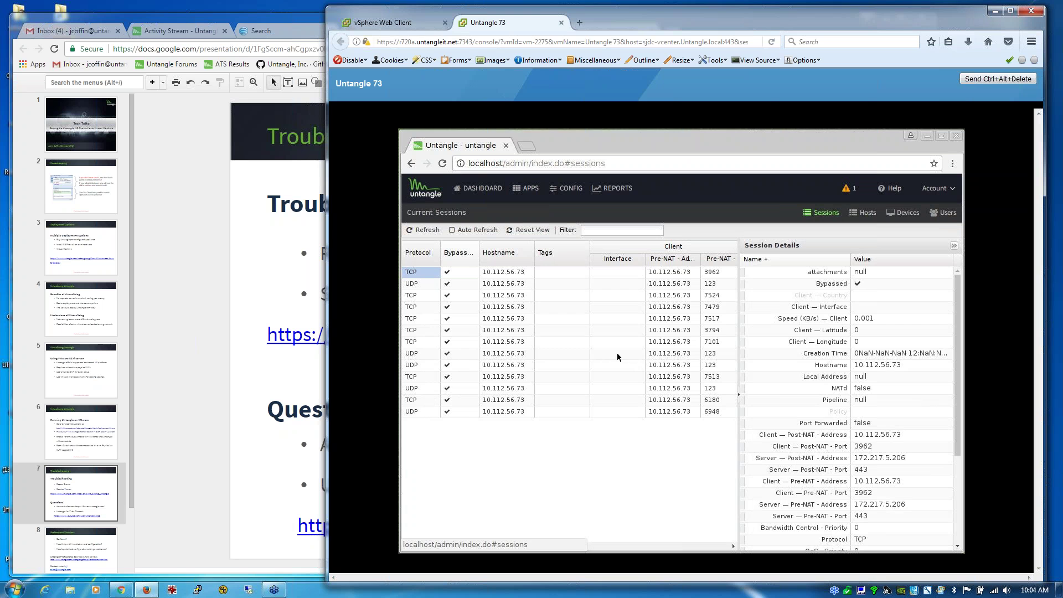
pyautogui.click(177, 424)
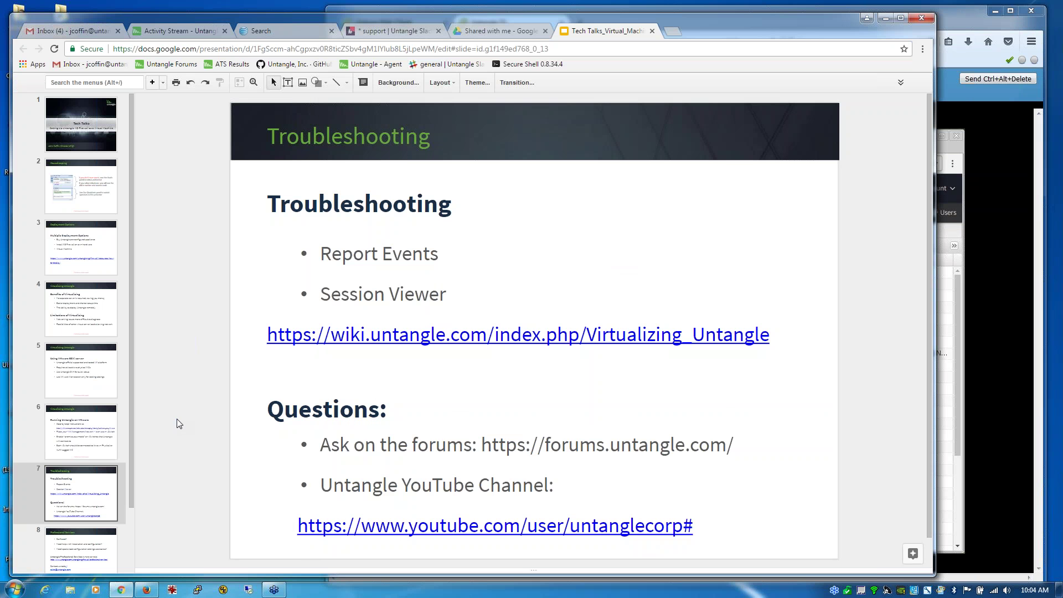
pyautogui.click(553, 247)
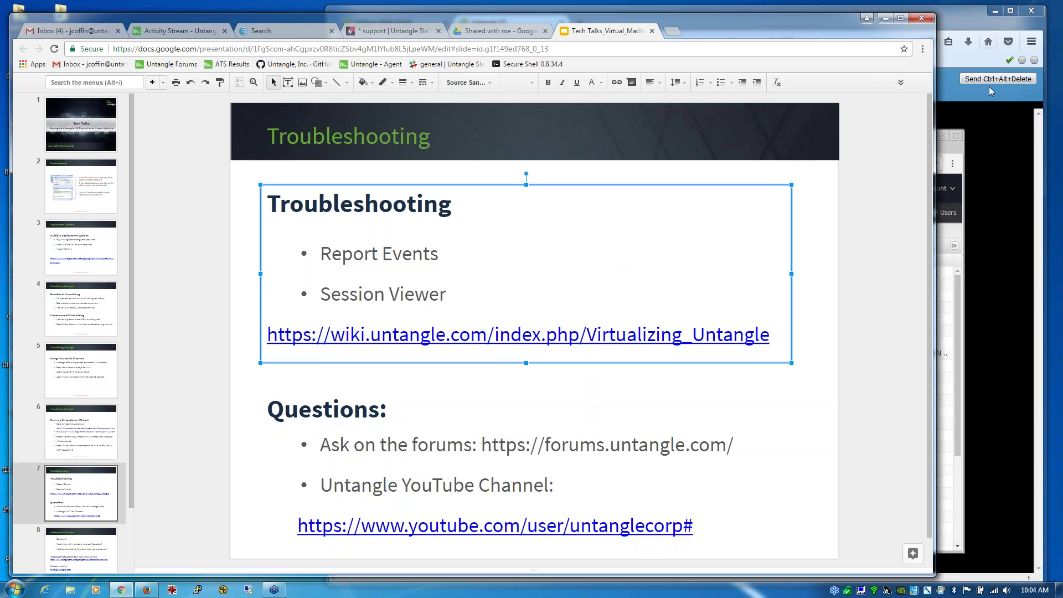
pyautogui.click(983, 112)
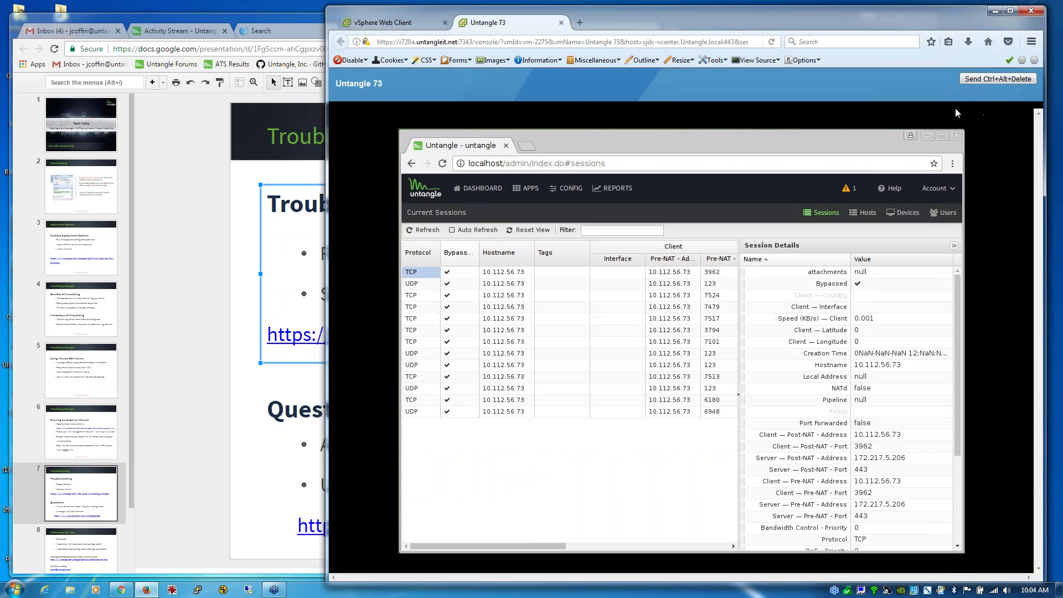
# Step: Open the Web Filter Top Categories (by request) report, then bring the presentation back to the front
pyautogui.click(619, 190)
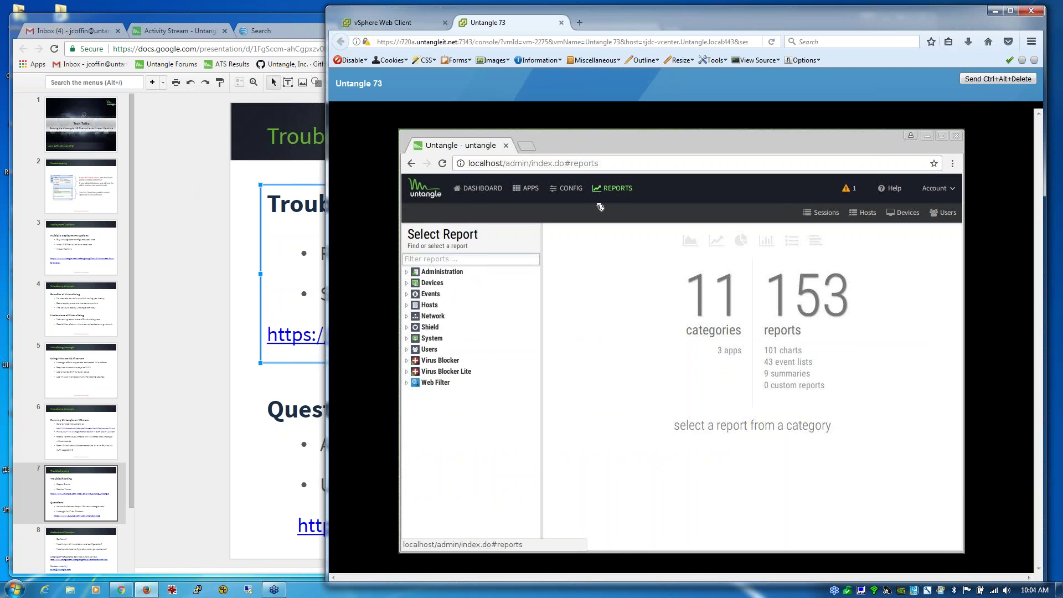
pyautogui.click(452, 383)
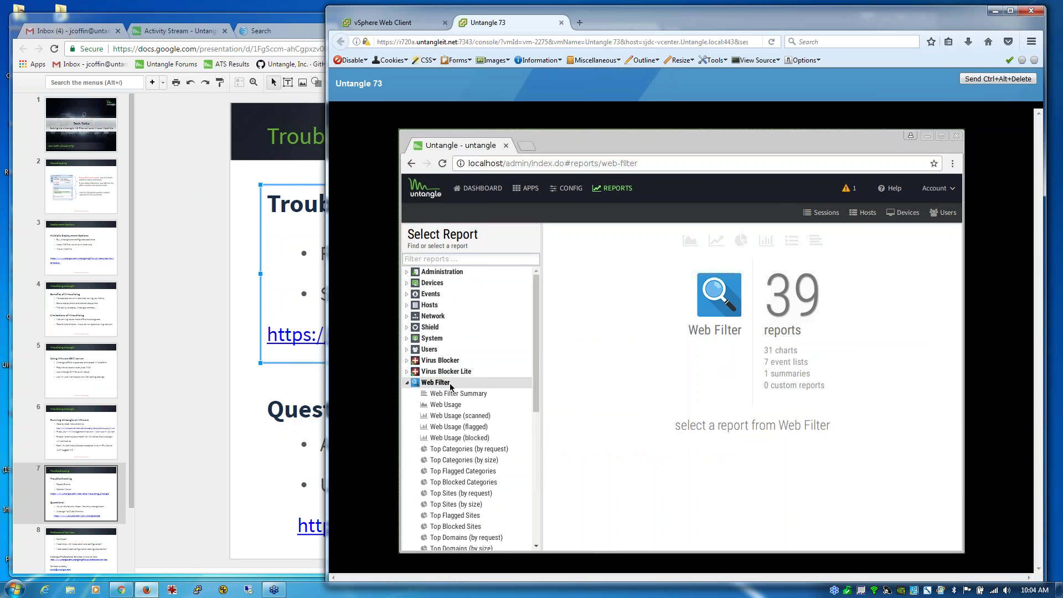
pyautogui.click(454, 450)
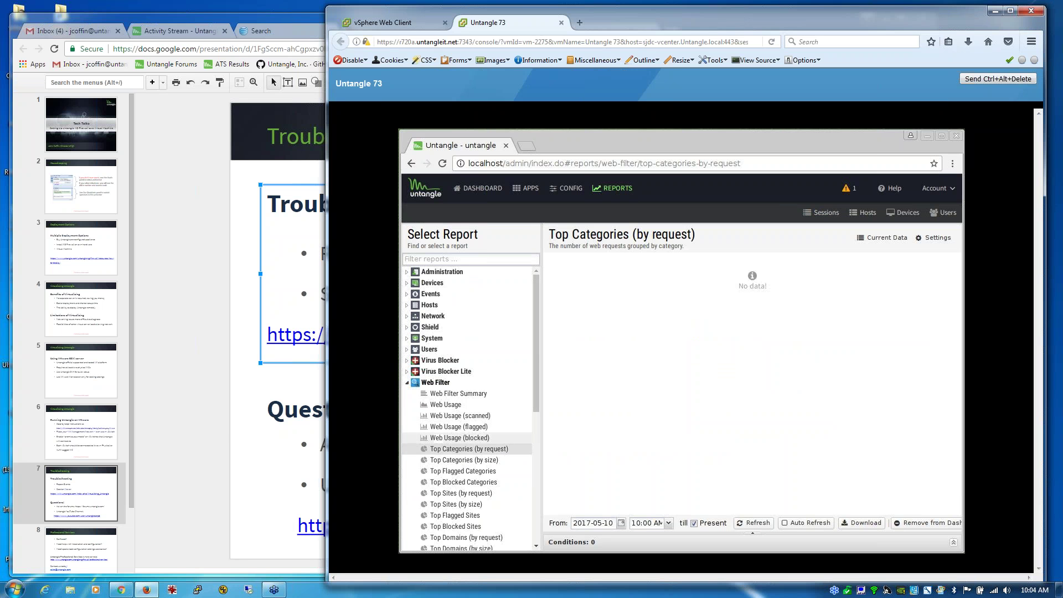
pyautogui.click(249, 430)
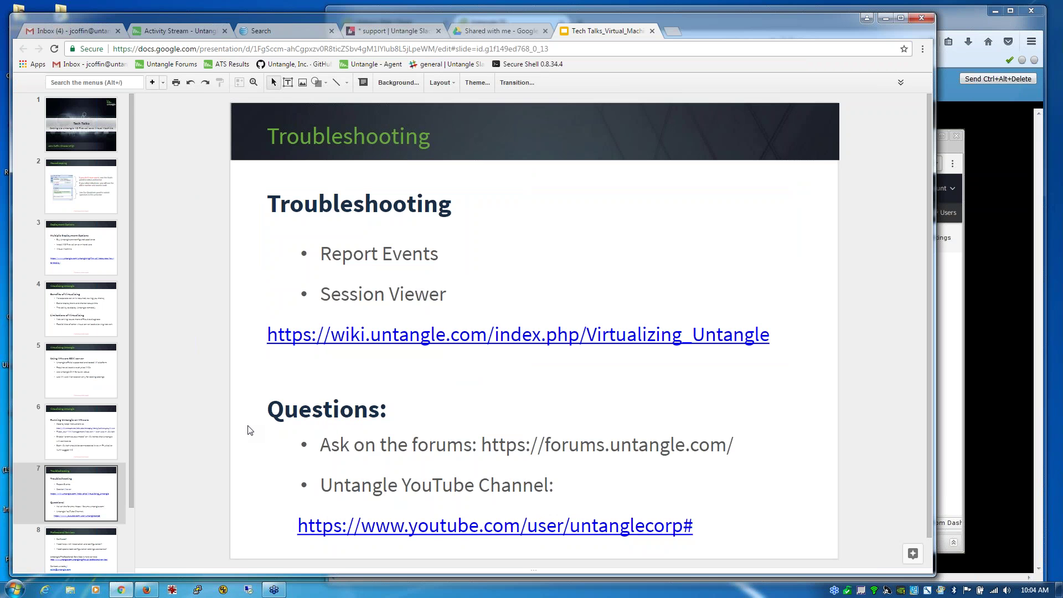
# Step: Advance the deck to slide 8, Professional Services
pyautogui.press('Down')
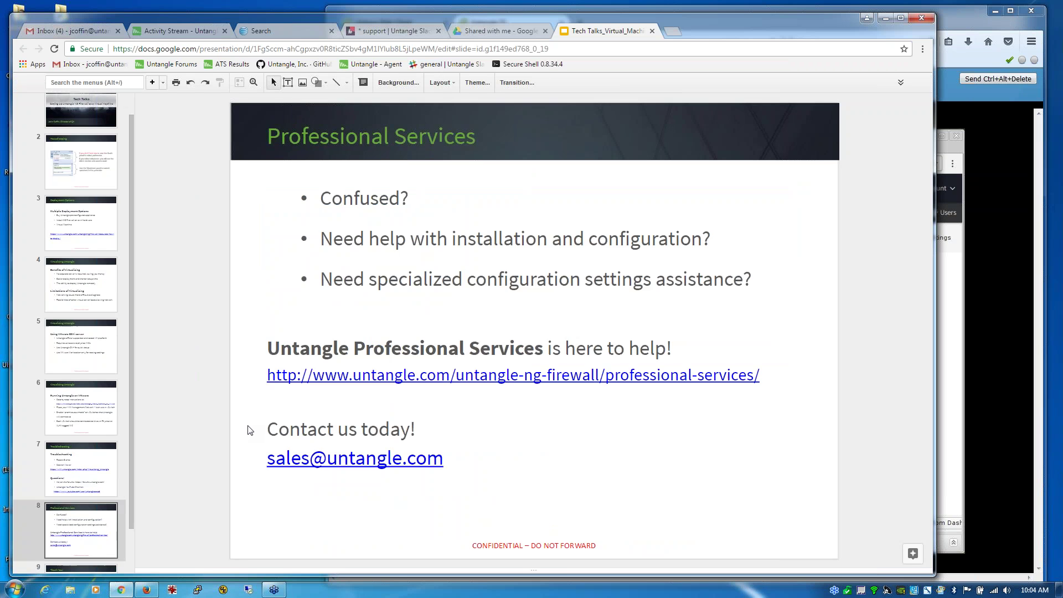